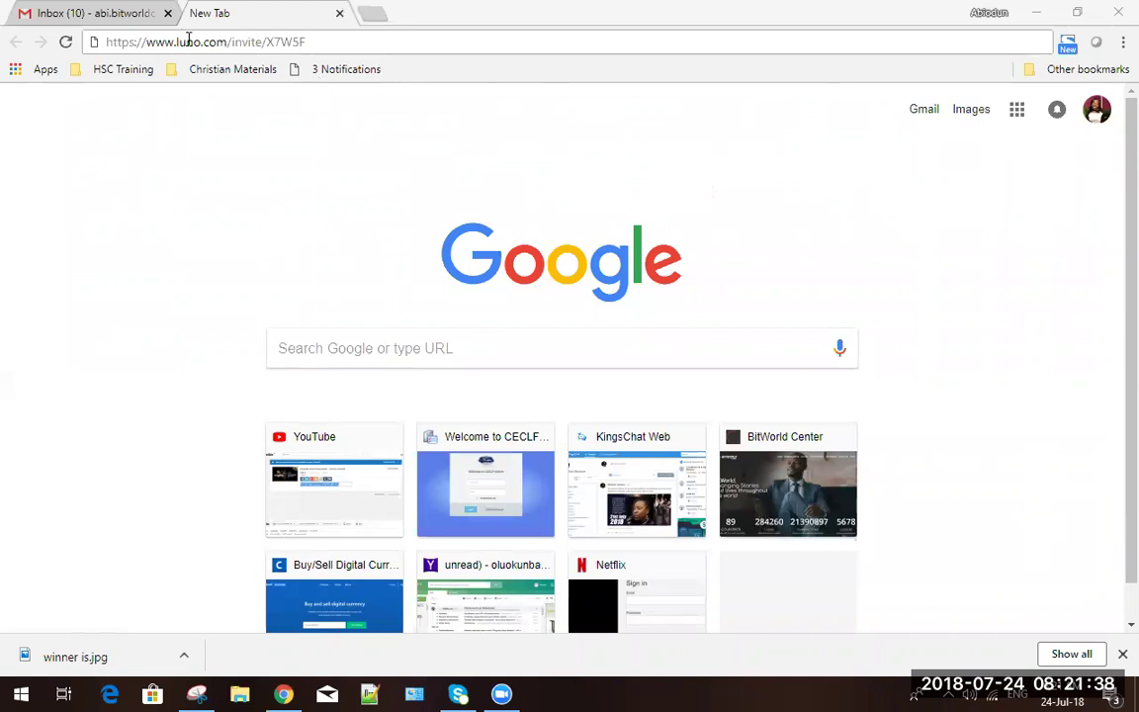
- Load the pasted Luno invite link in Chrome's address bar
left_click_drag(322, 42, 96, 44)
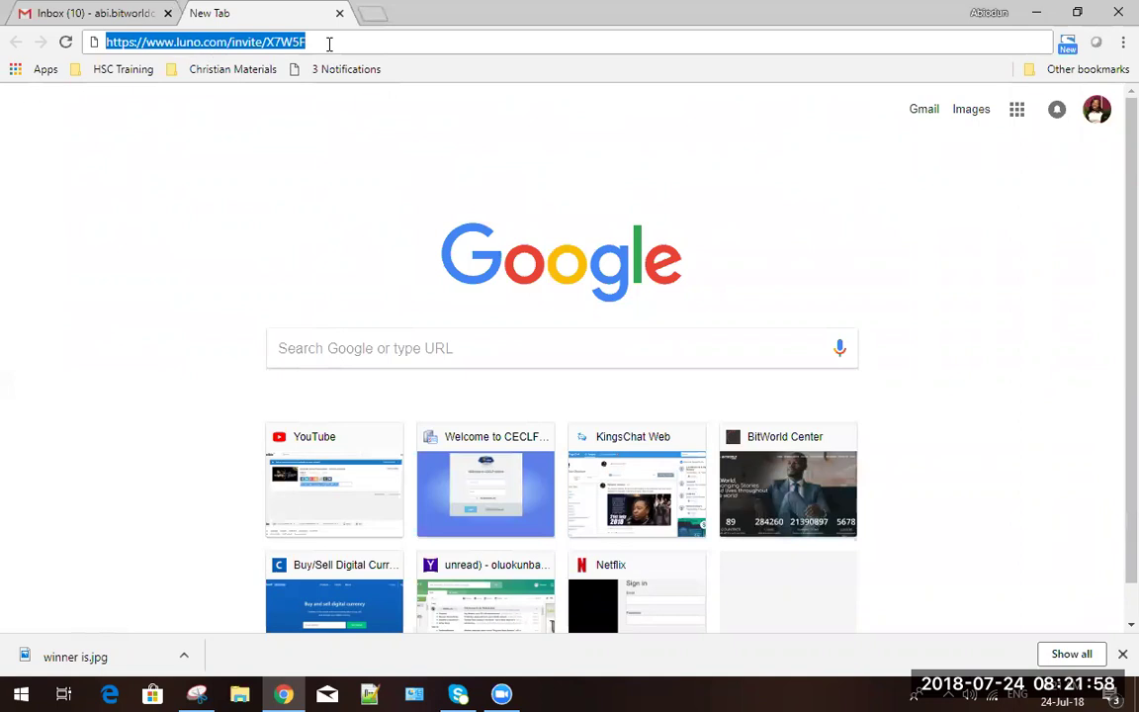
key("Return")
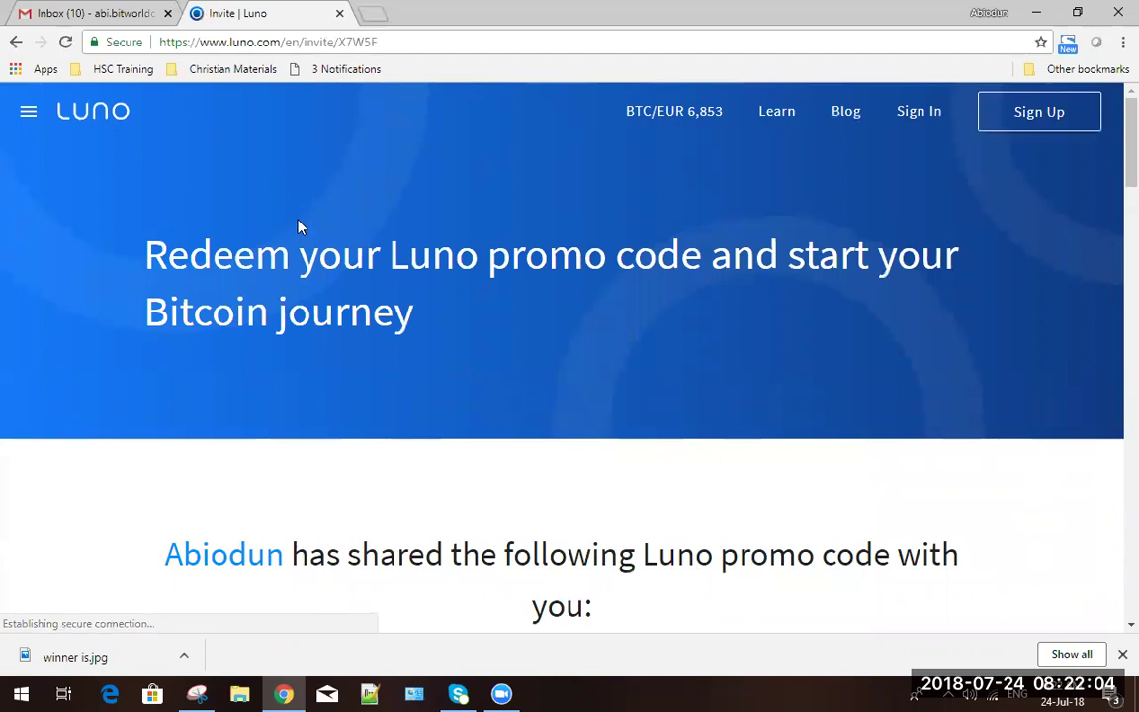
scroll(269, 302, "down", 2)
scroll(435, 364, "down", 2)
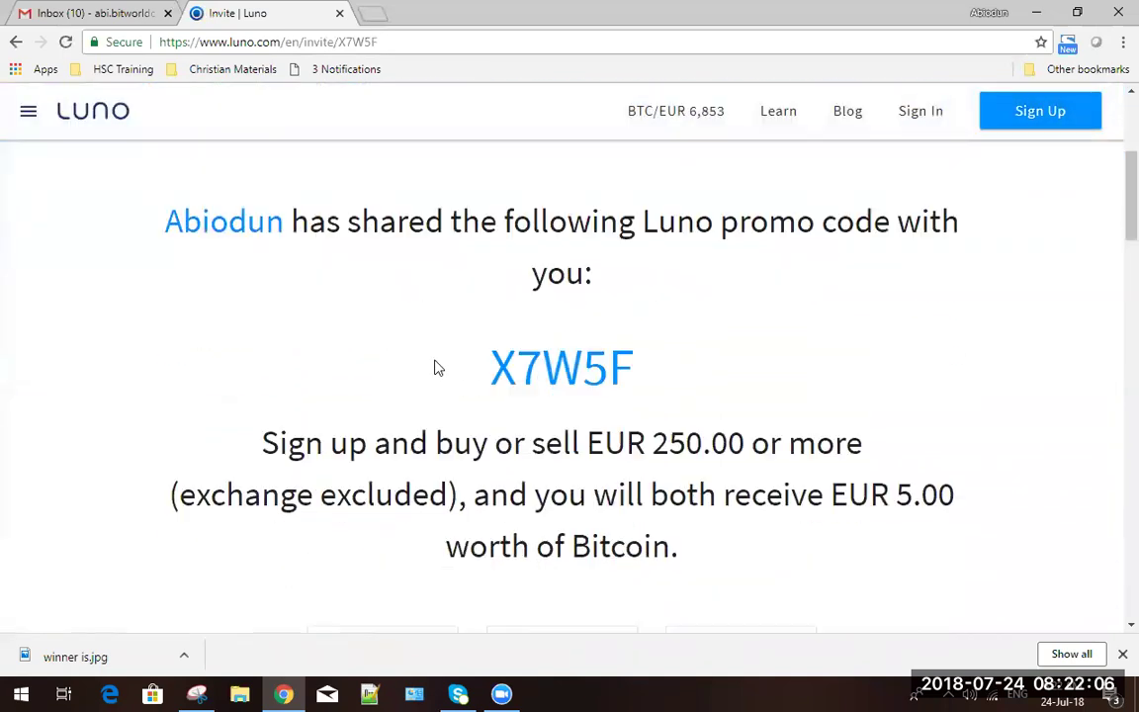
scroll(447, 371, "down", 1)
scroll(447, 366, "down", 1)
scroll(507, 405, "down", 2)
scroll(507, 404, "down", 1)
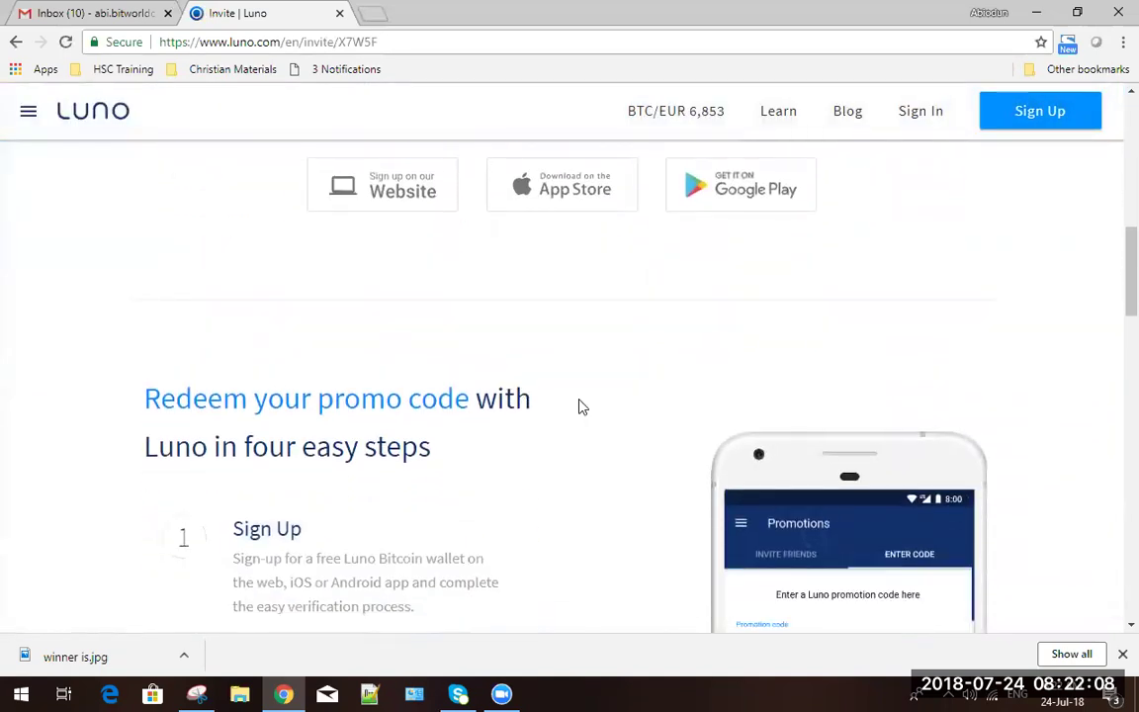
scroll(580, 407, "up", 2)
scroll(579, 406, "up", 2)
scroll(574, 413, "up", 2)
scroll(572, 413, "up", 1)
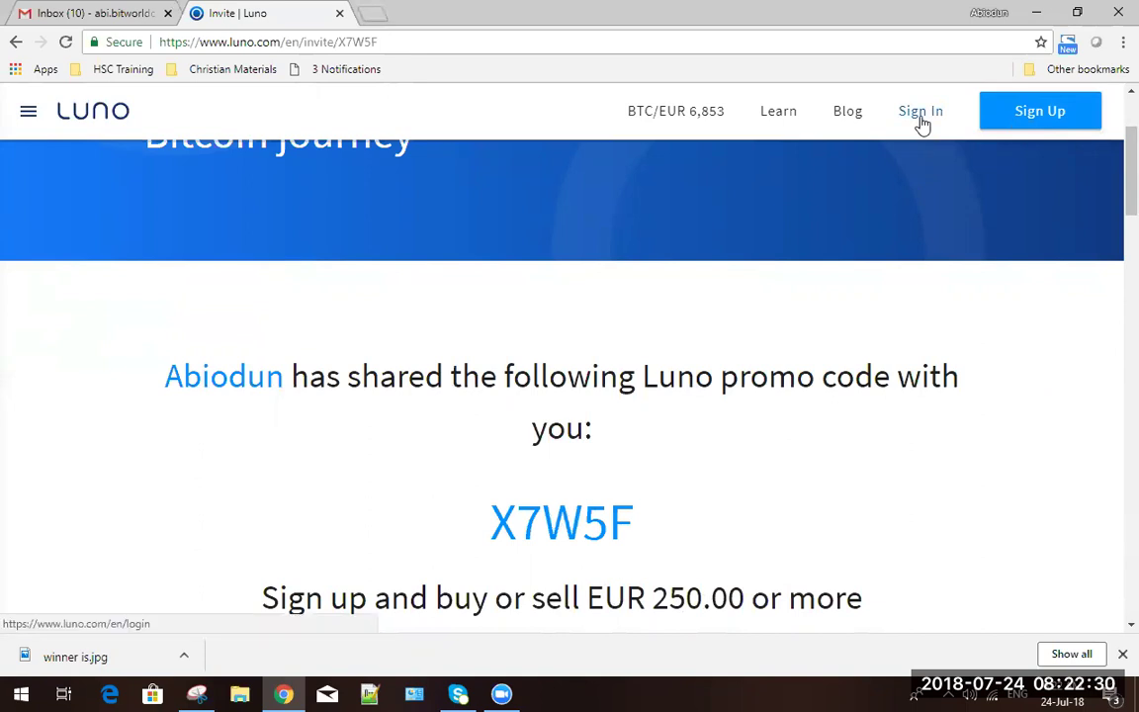
- Start a new Luno sign-up and enter the account's Gmail address
left_click(1031, 118)
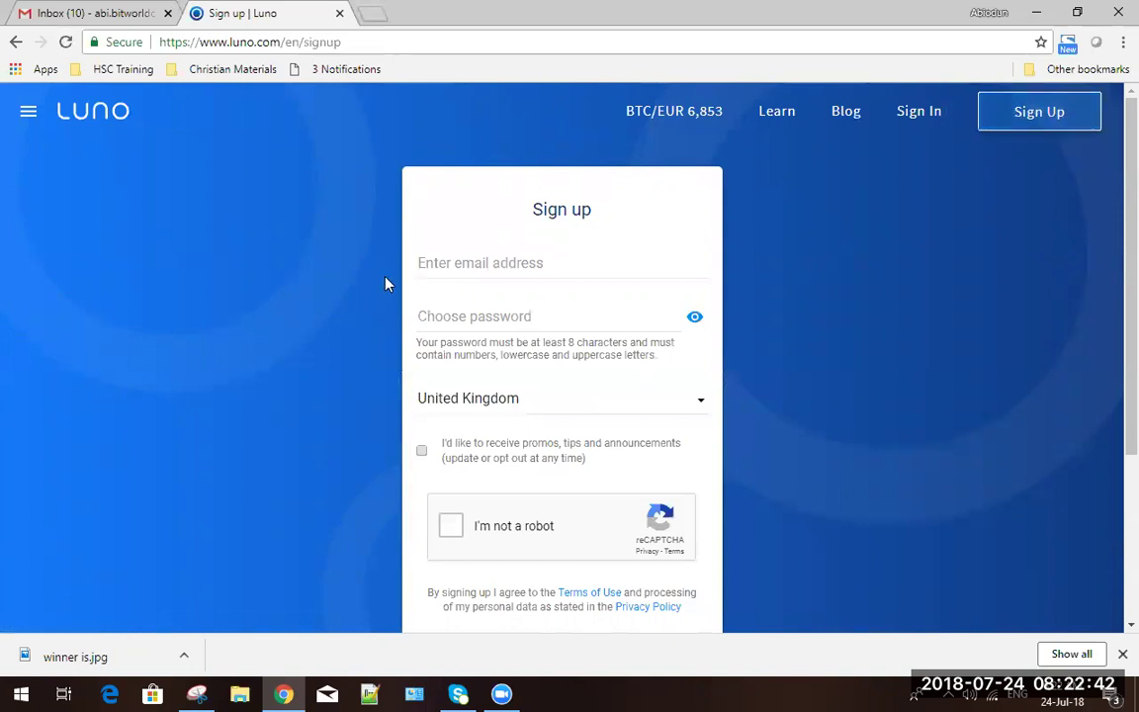
left_click(423, 262)
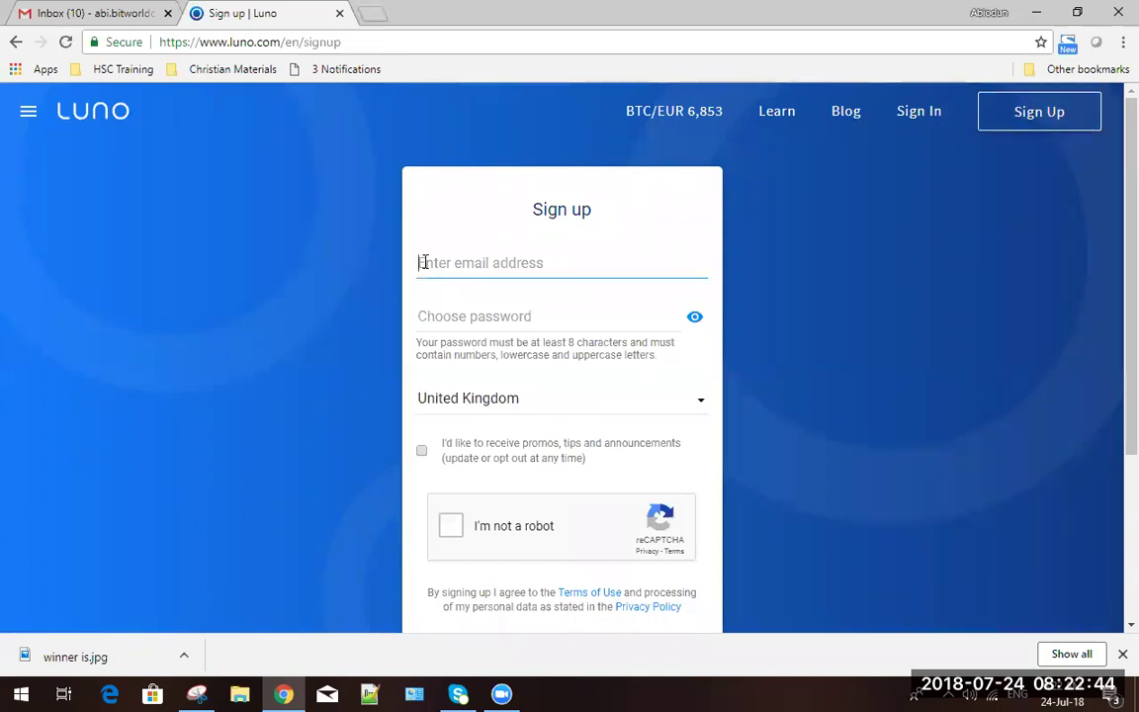
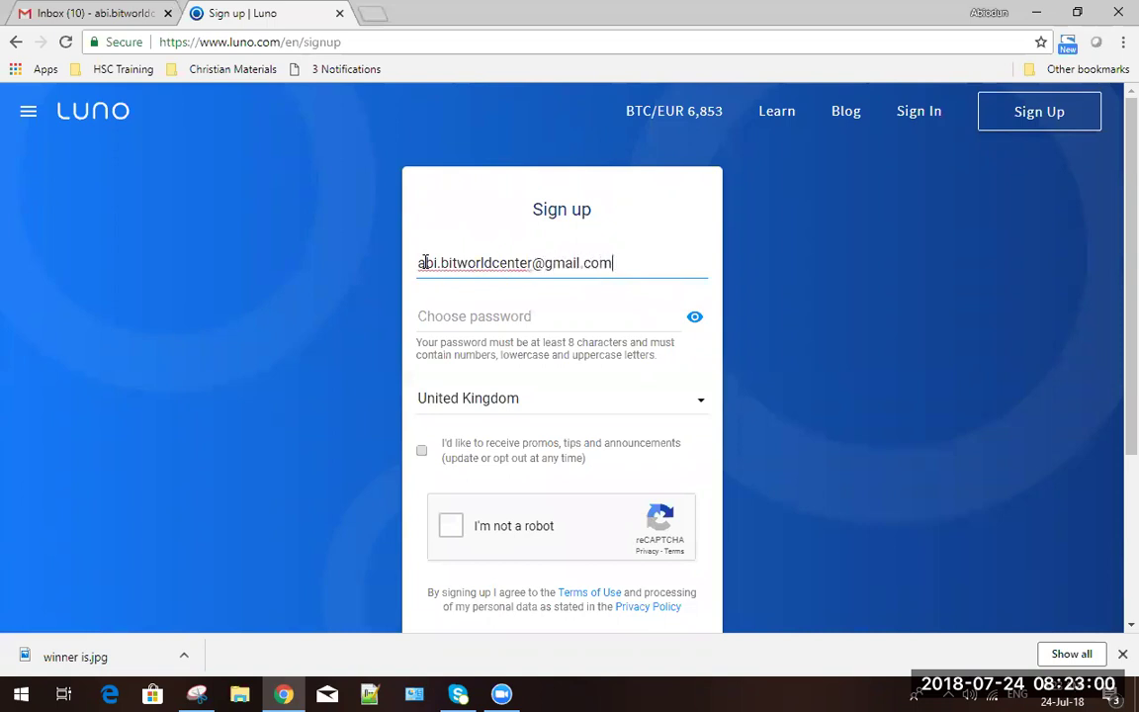
- Enter the account password in the Choose password field
left_click(439, 315)
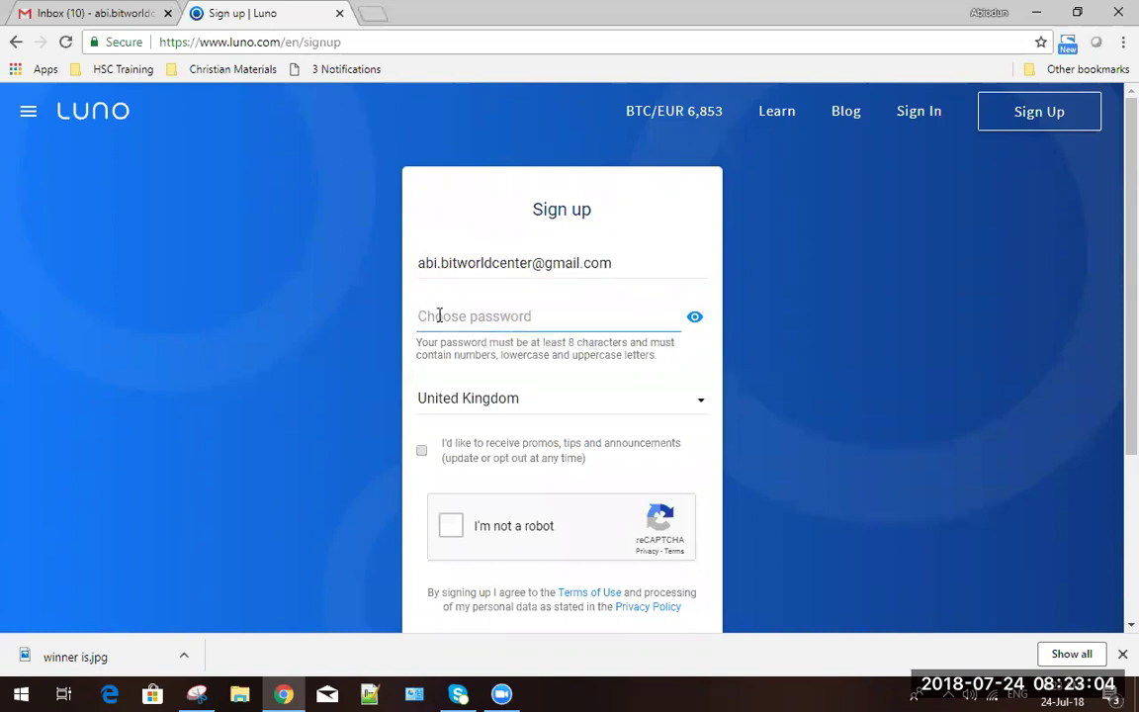
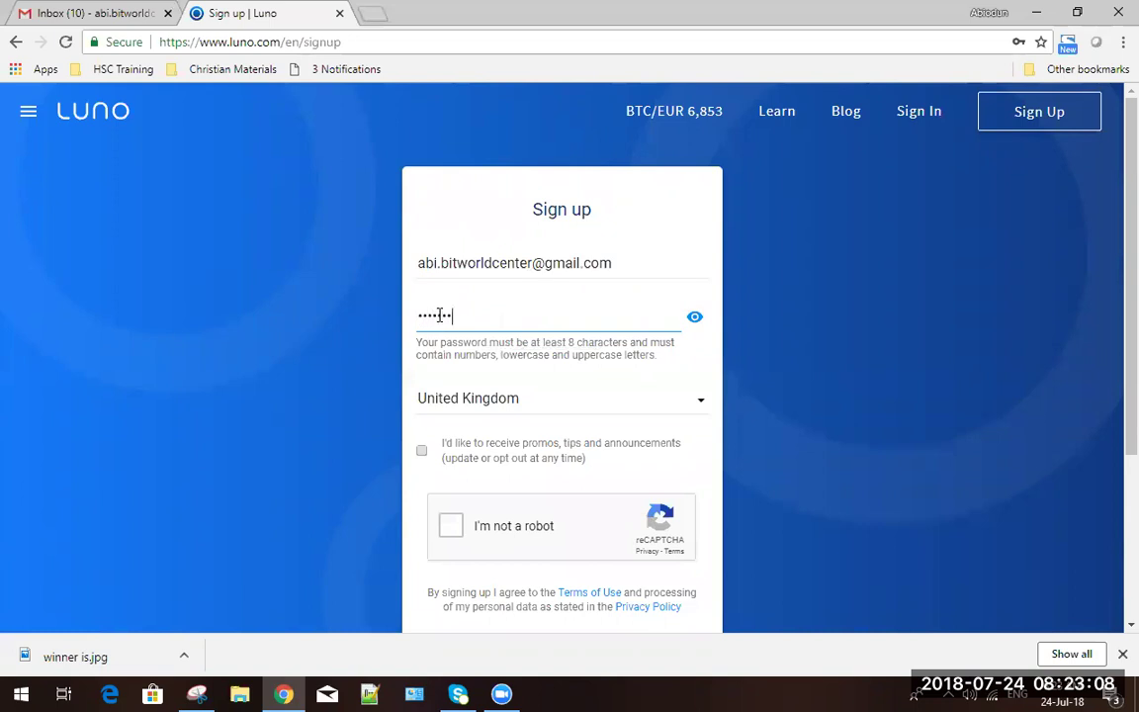
left_click(700, 407)
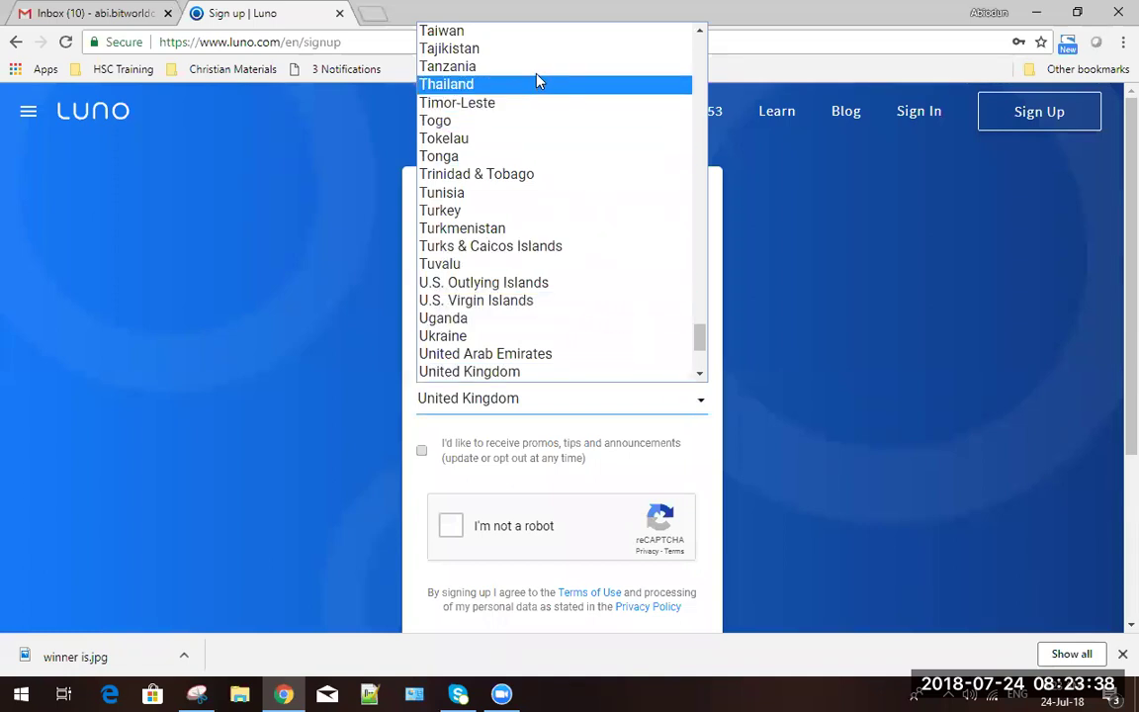
scroll(565, 166, "down", 1)
scroll(554, 217, "down", 2)
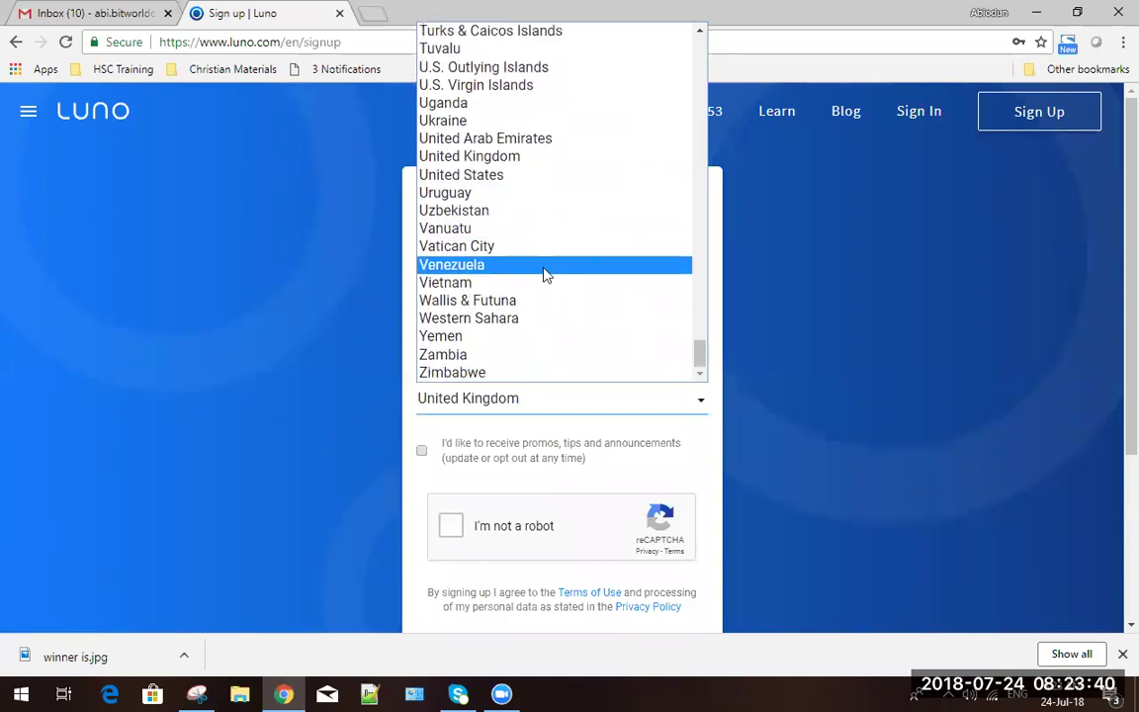
scroll(547, 320, "up", 2)
scroll(552, 311, "up", 5)
scroll(551, 308, "up", 4)
scroll(548, 300, "up", 10)
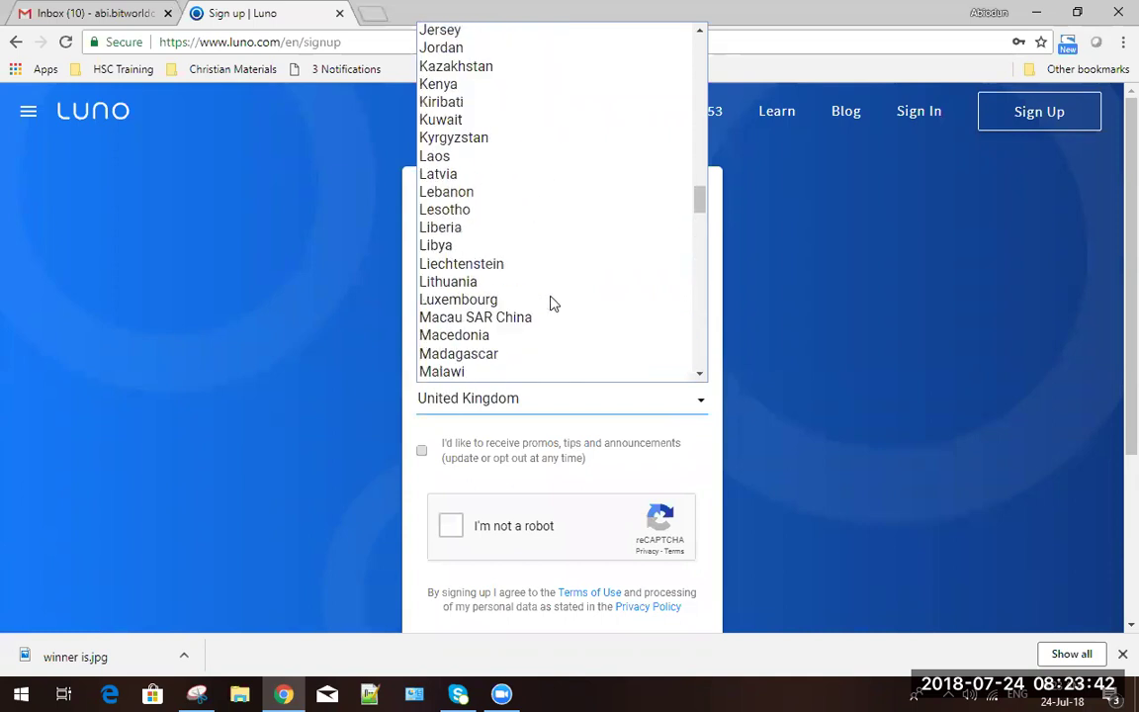
scroll(549, 300, "up", 4)
scroll(549, 299, "up", 8)
scroll(549, 300, "up", 1)
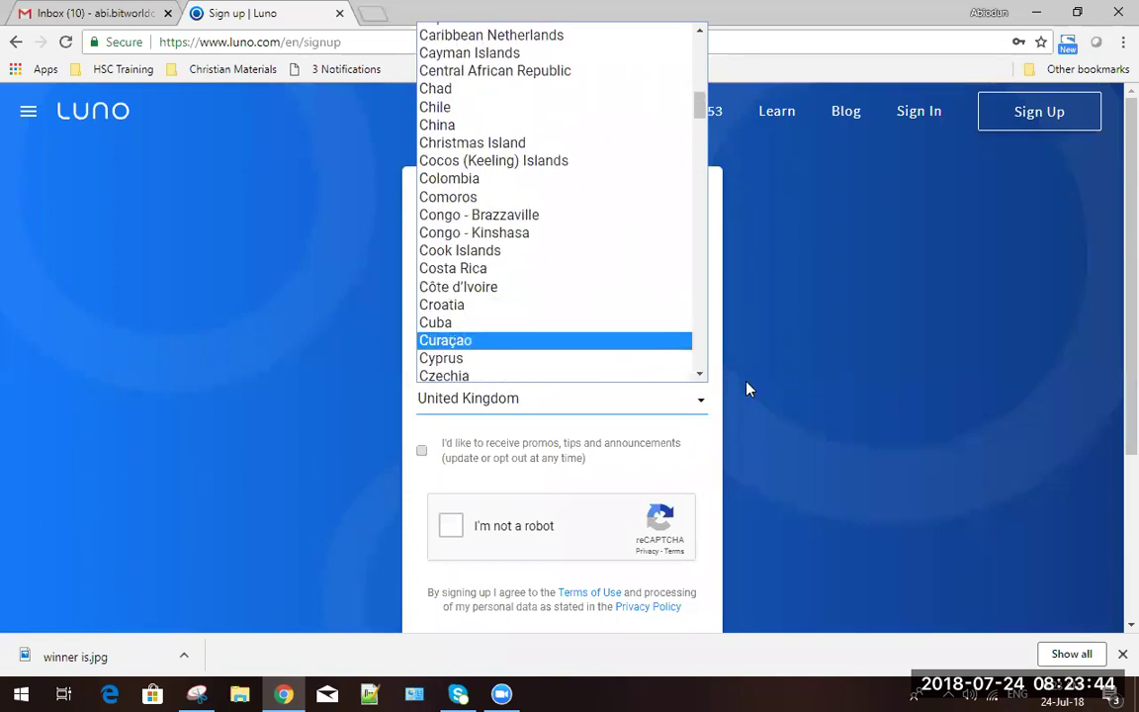
left_click(741, 439)
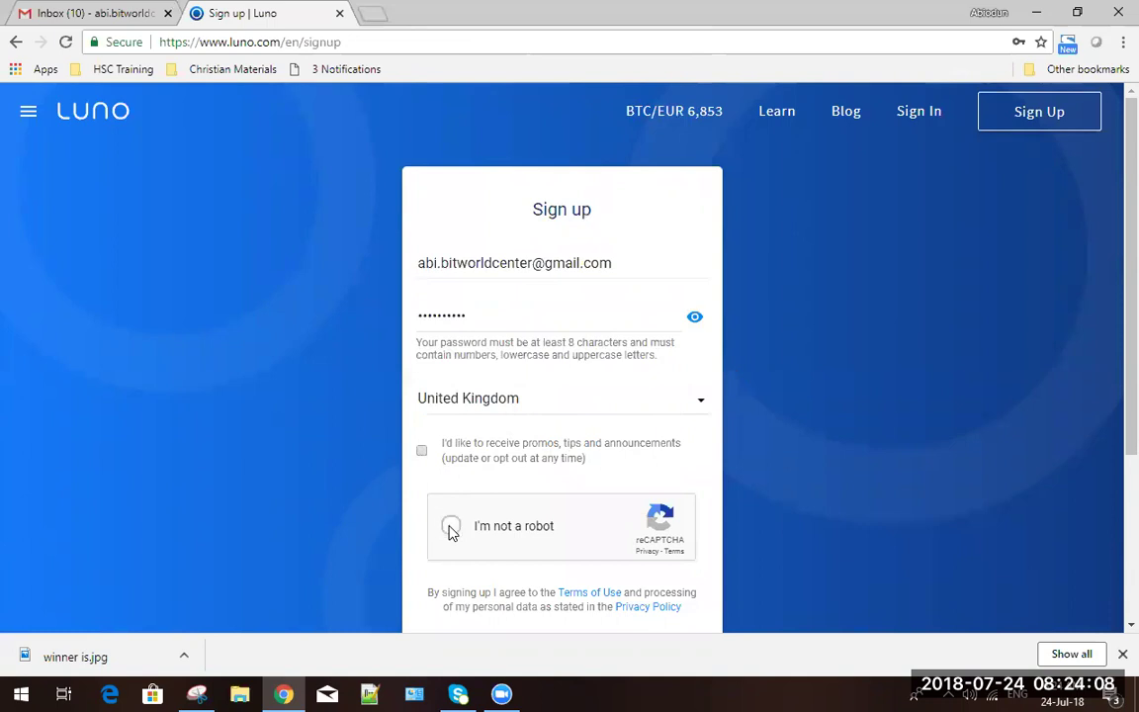
- Pass the I'm not a robot check, submit sign-up, and decline Chrome's save-password prompt
left_click(450, 530)
scroll(633, 563, "down", 1)
scroll(633, 562, "down", 1)
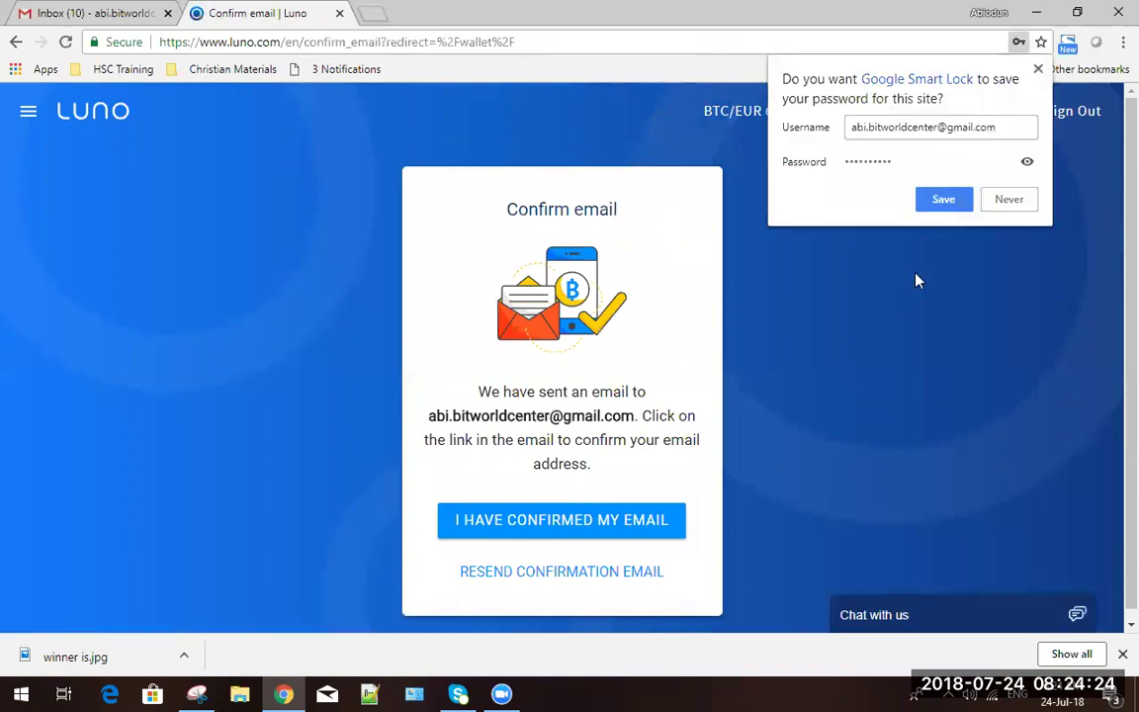
left_click(1037, 68)
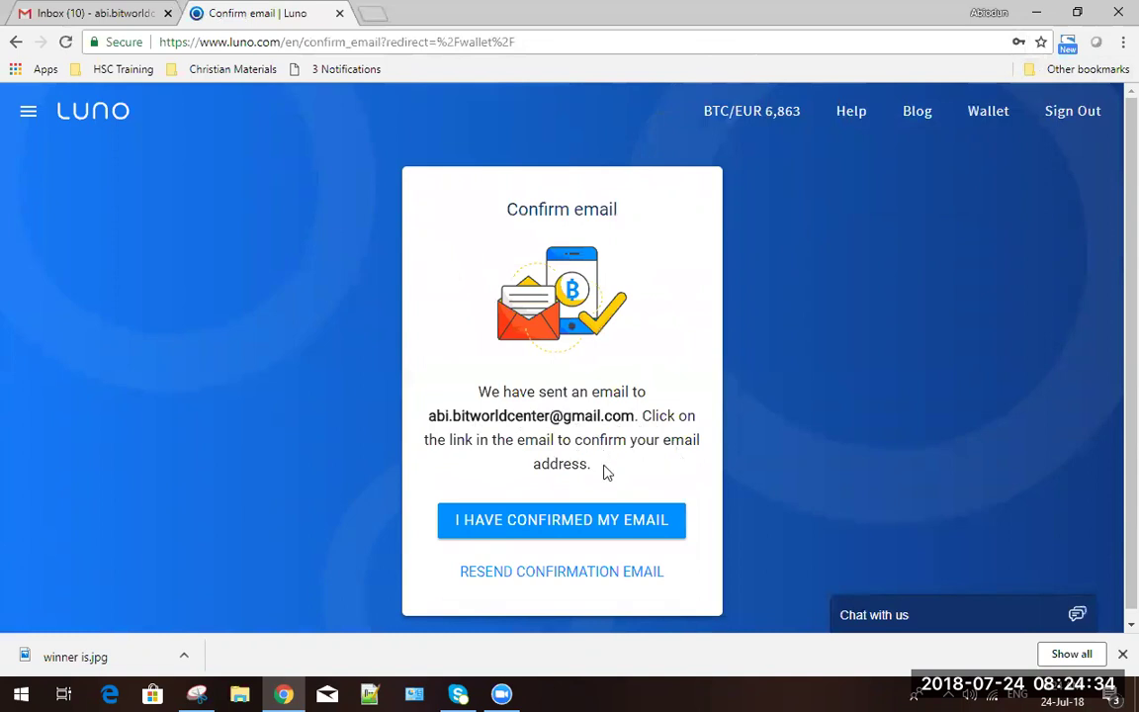
- Reload the Gmail inbox repeatedly until Luno's Confirm your email address message appears
left_click(104, 12)
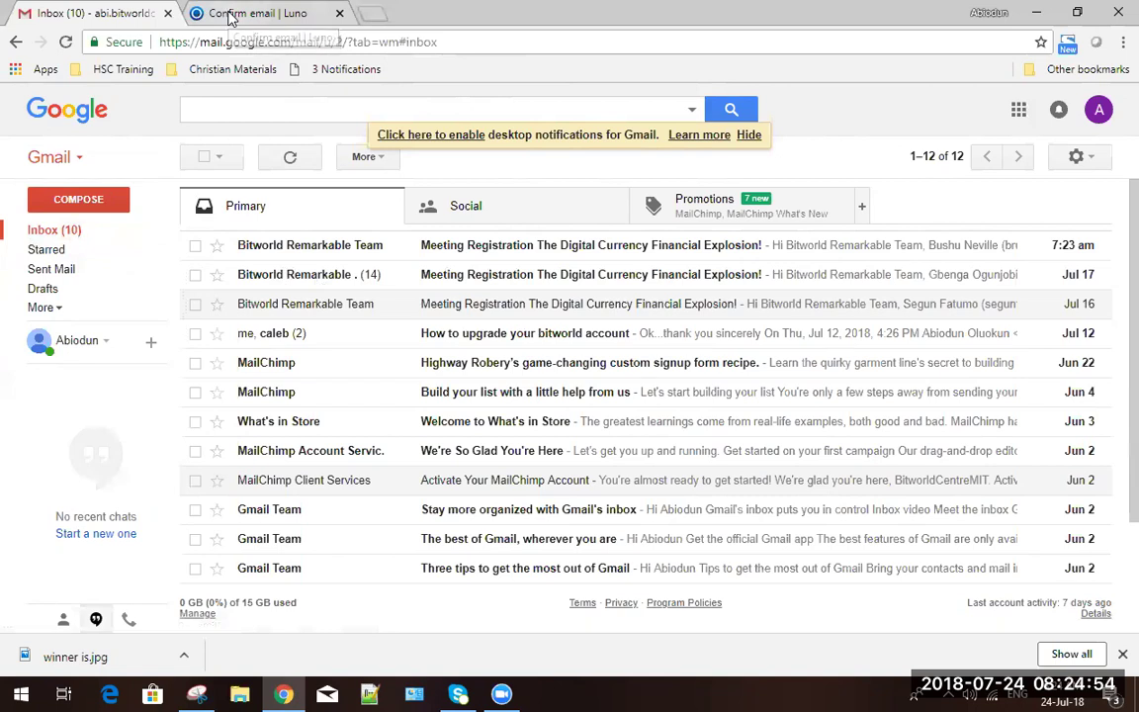
left_click(230, 14)
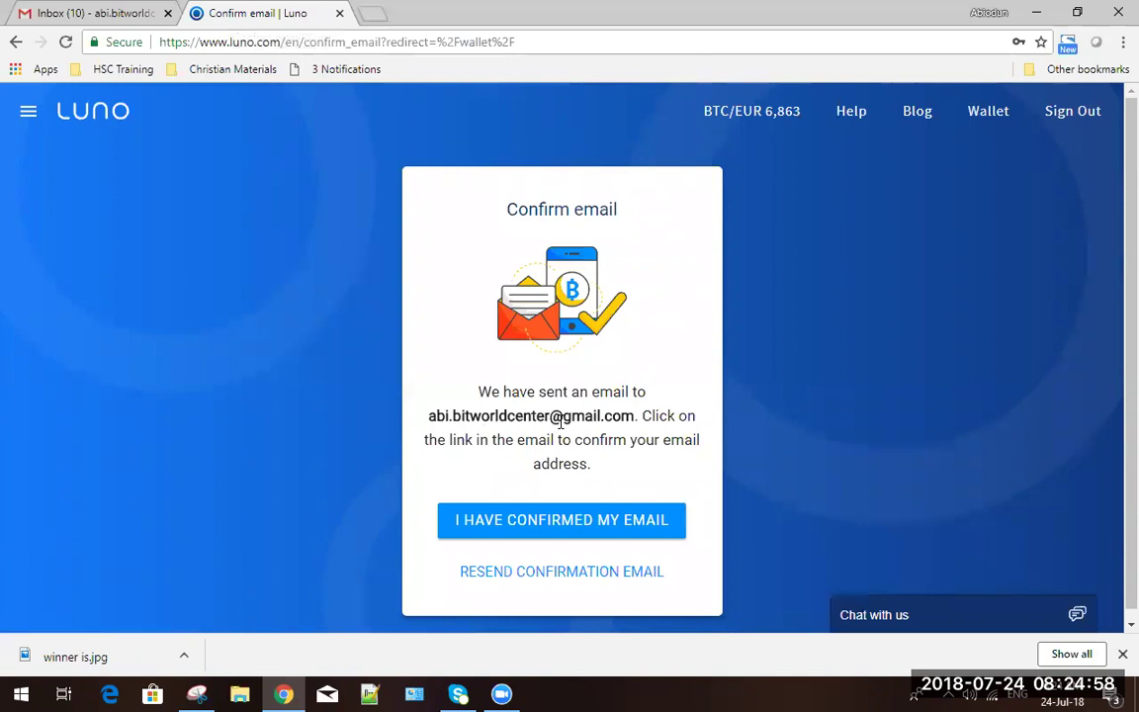
left_click(115, 18)
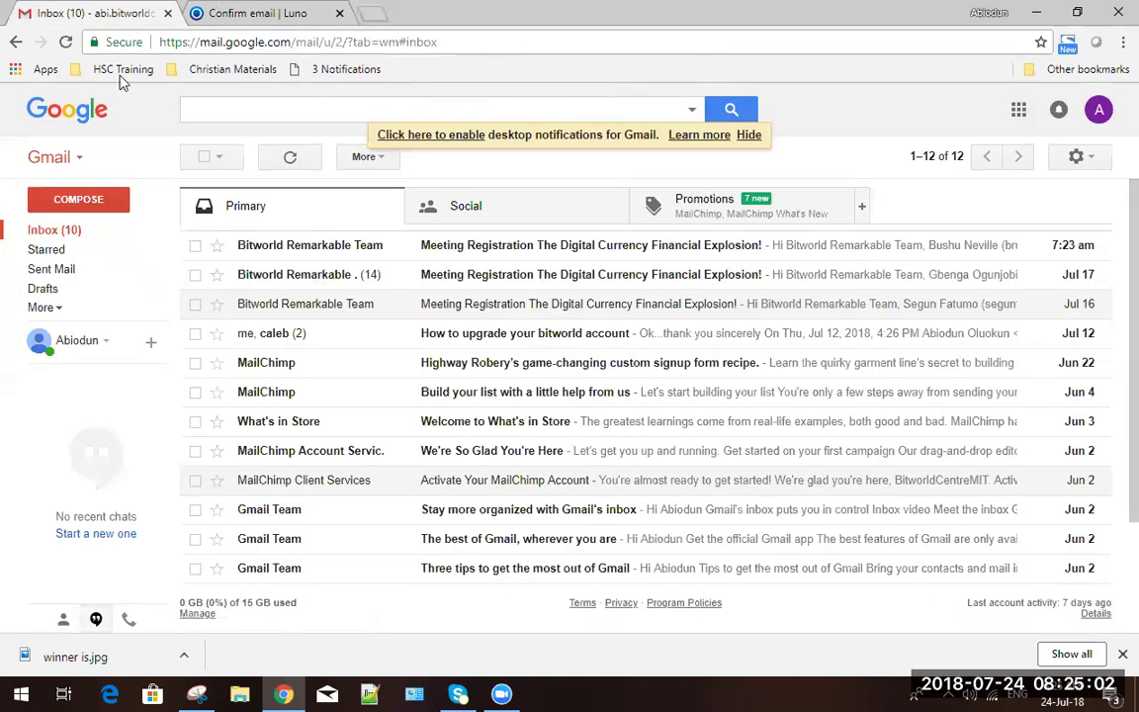
left_click(66, 42)
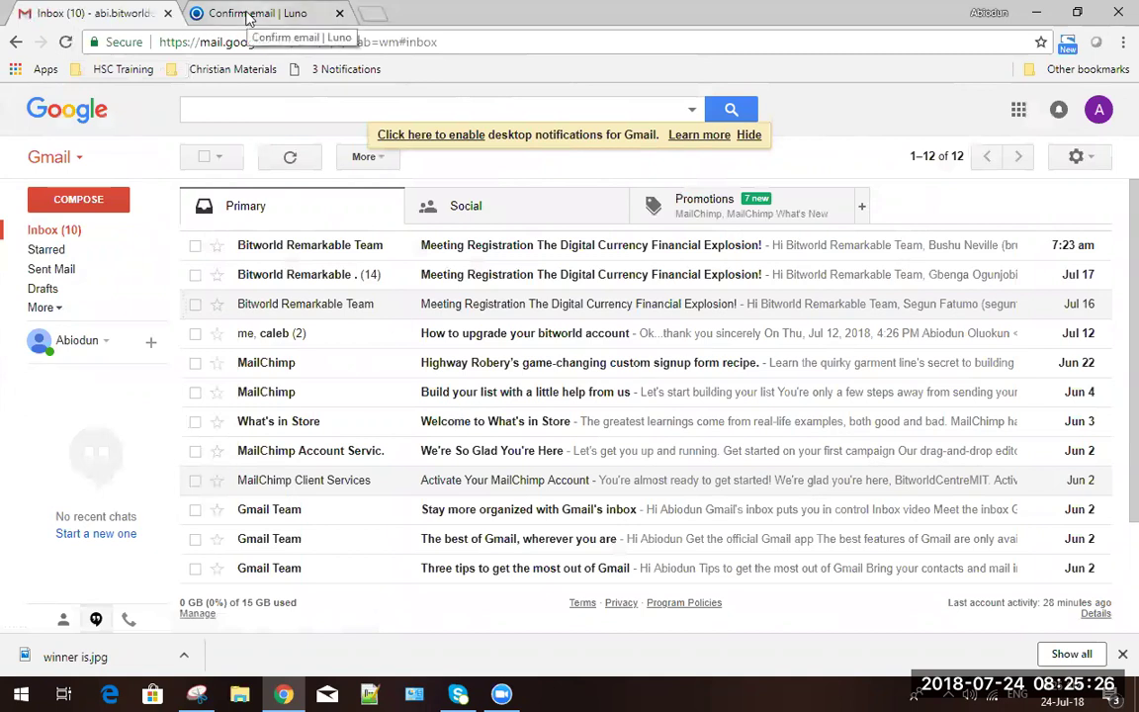
left_click(247, 18)
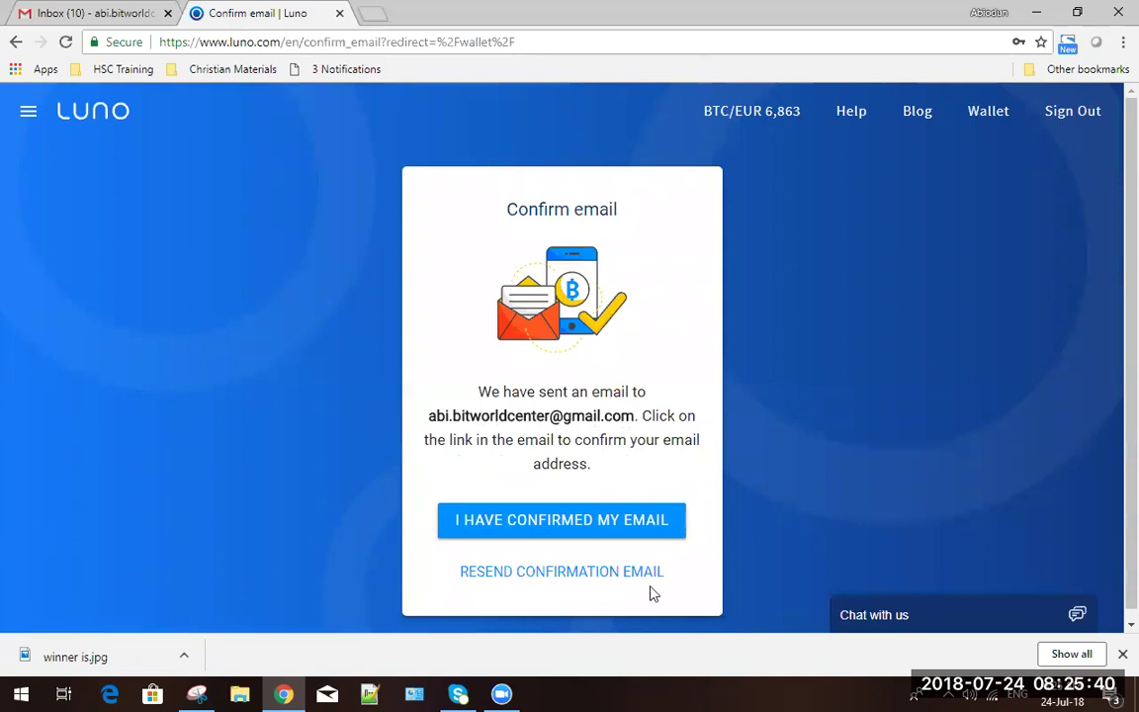
left_click(123, 14)
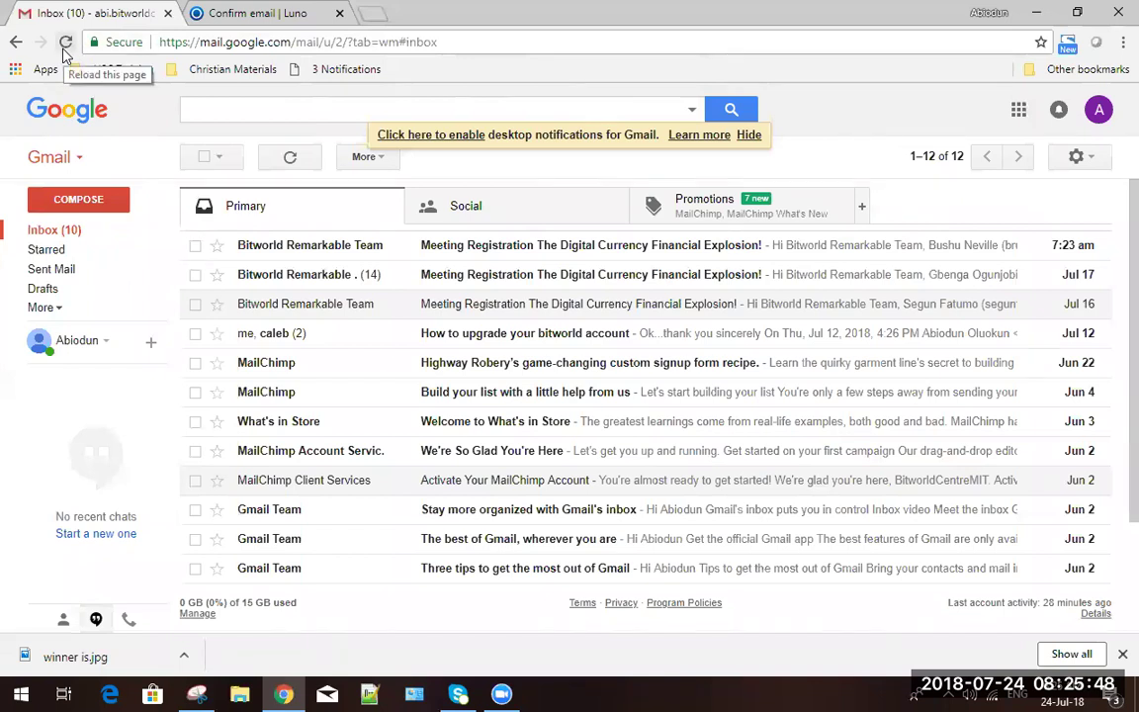
left_click(65, 43)
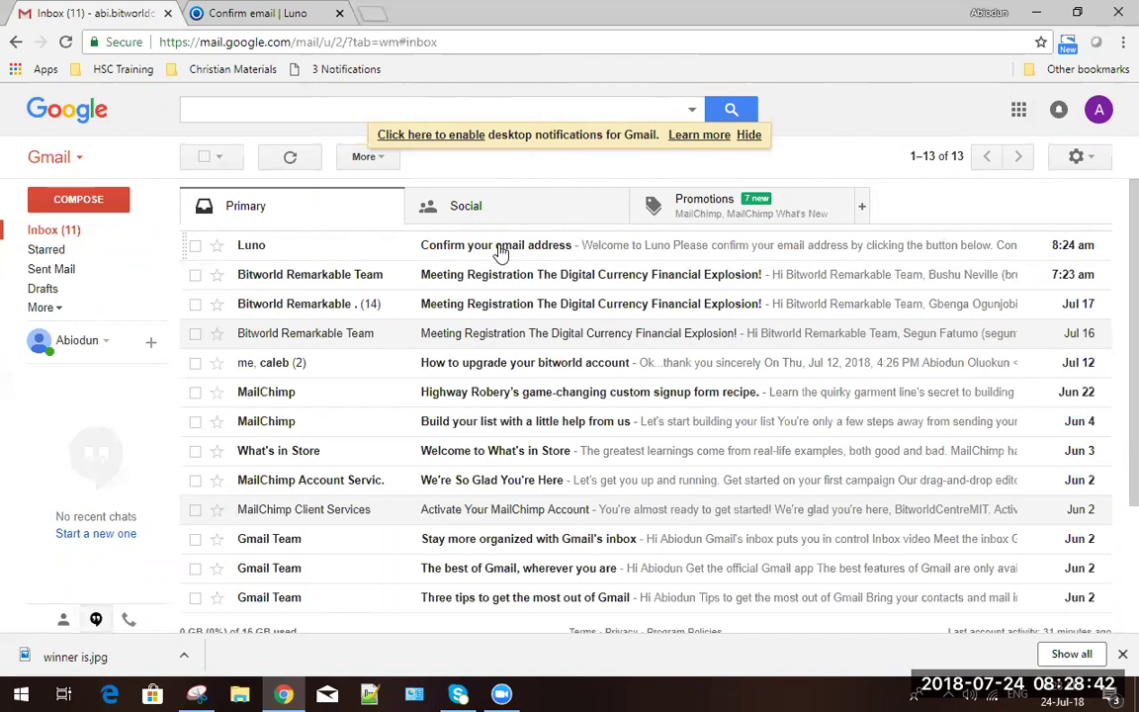
- Open Luno's confirmation email and confirm the address with its CONFIRM EMAIL ADDRESS button
left_click(501, 253)
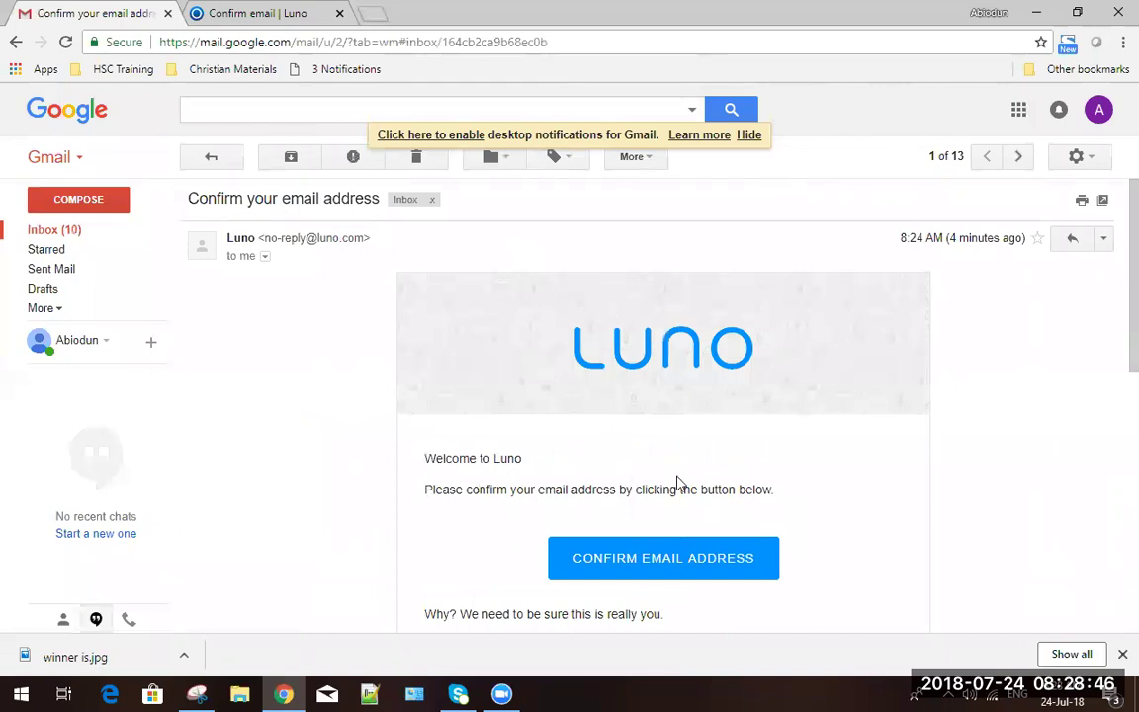
scroll(677, 479, "down", 1)
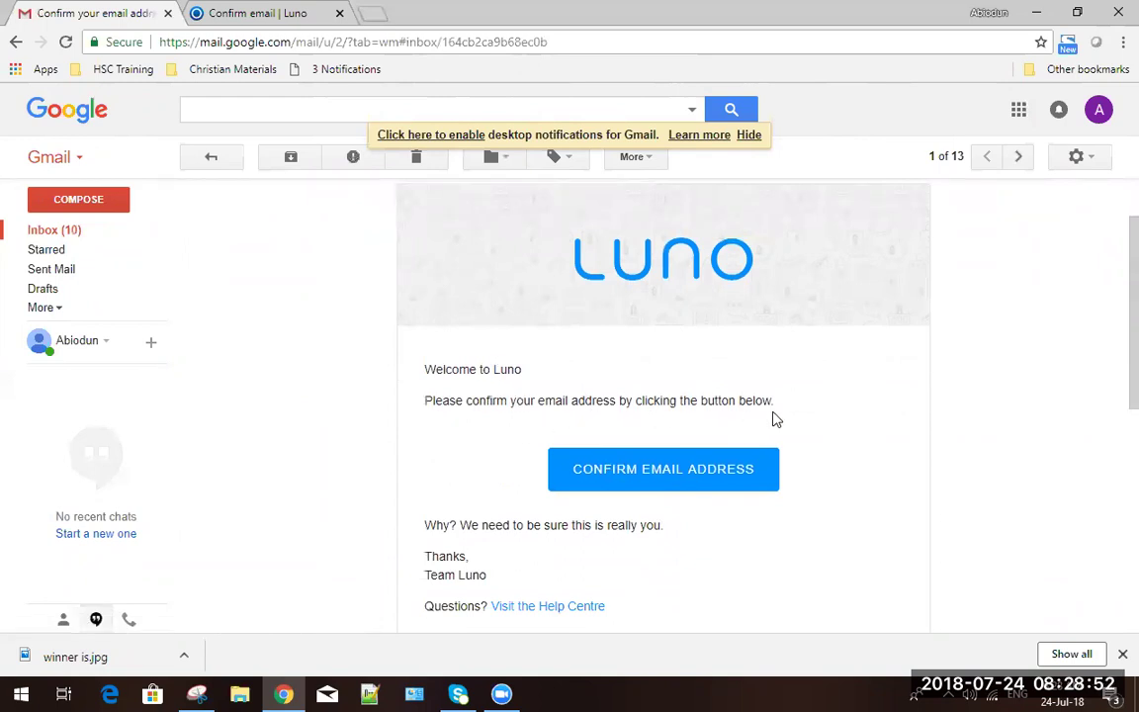
left_click(628, 478)
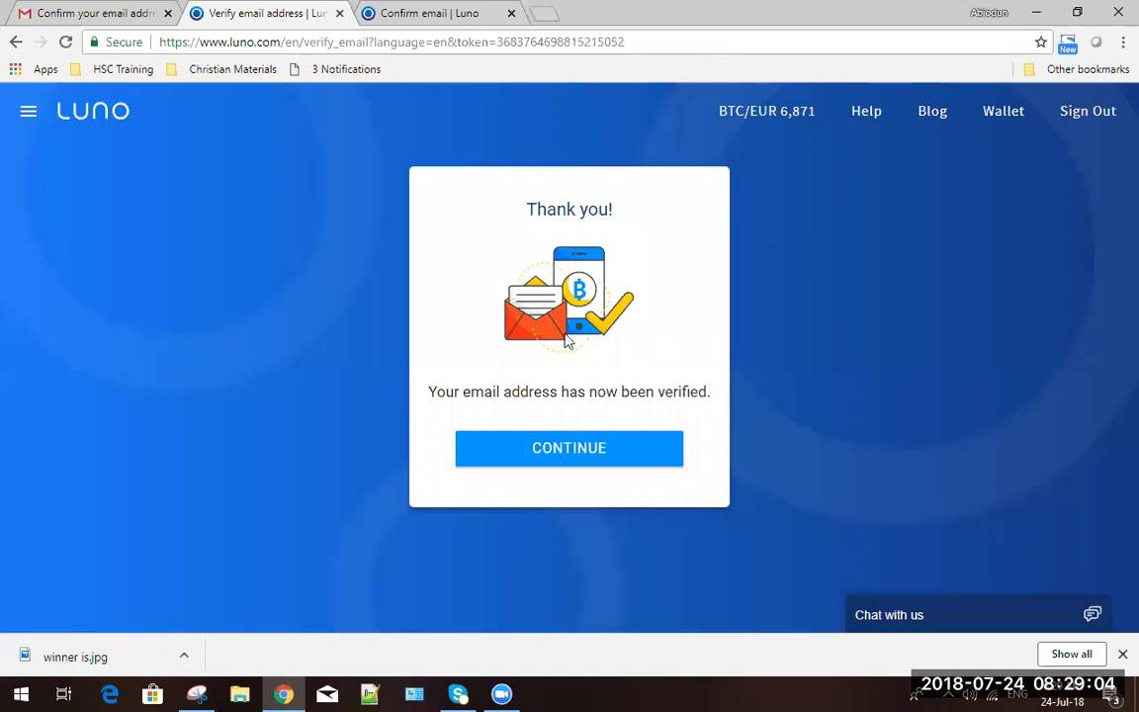
- Continue past the Thank you page and dismiss the Welcome to your Luno Wallet dialog
left_click(543, 462)
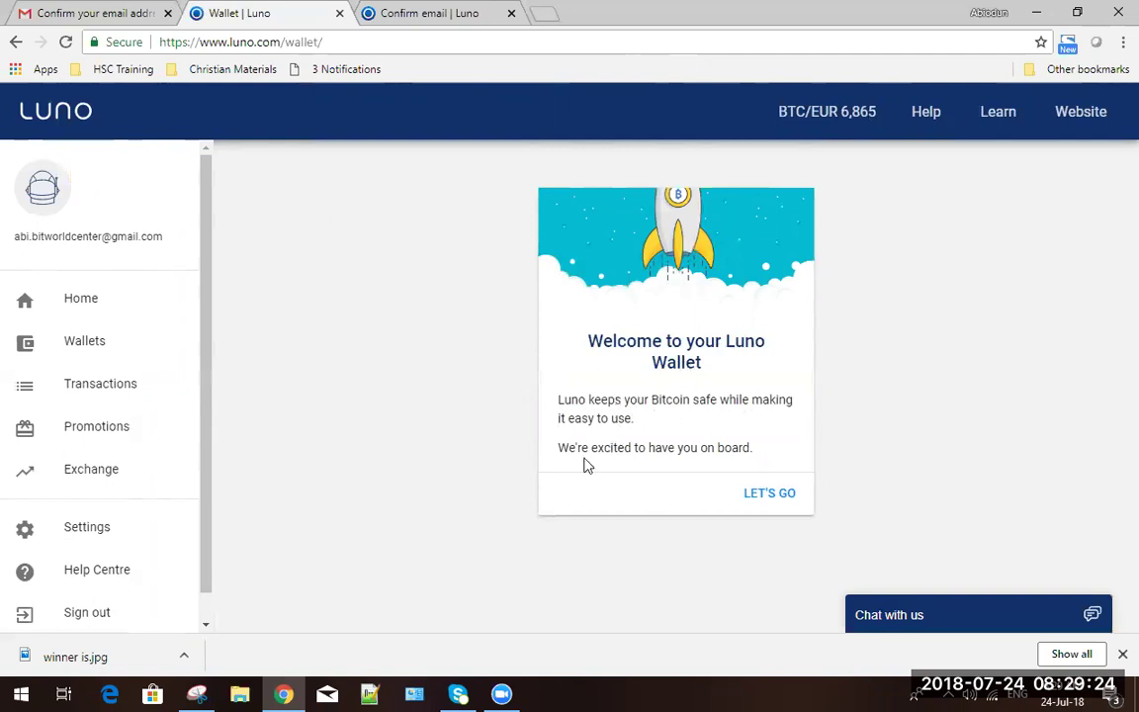
left_click(778, 498)
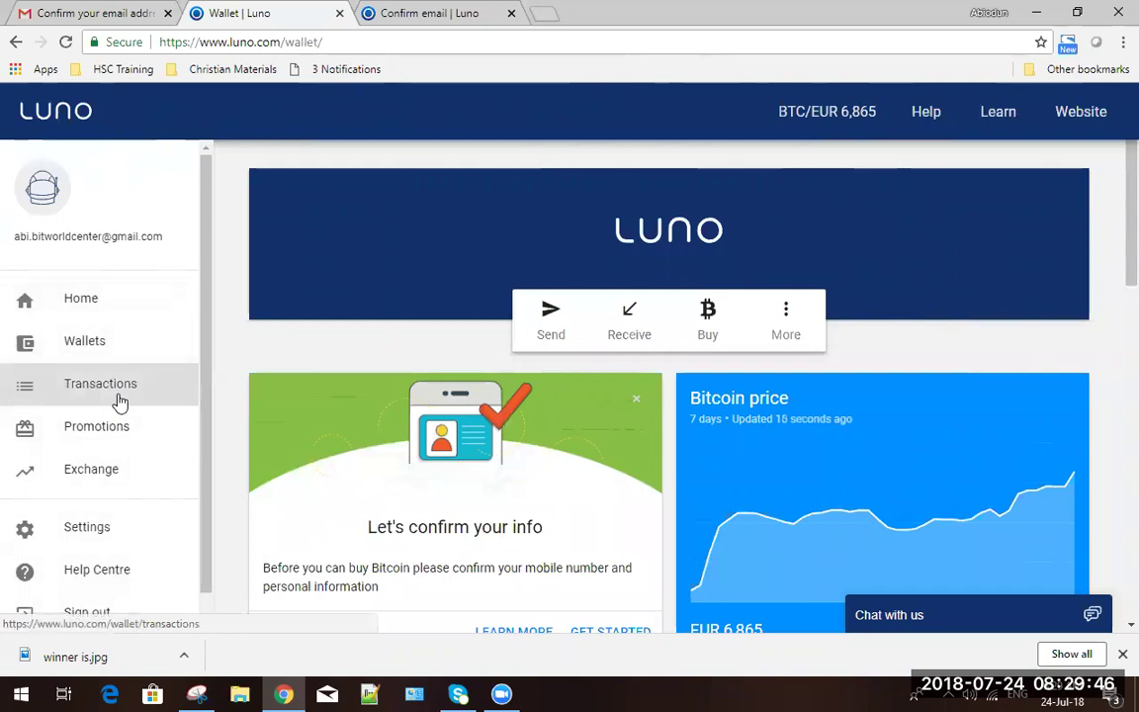
- Browse the Wallets and Home sections, then open Luno's Settings page
left_click(87, 343)
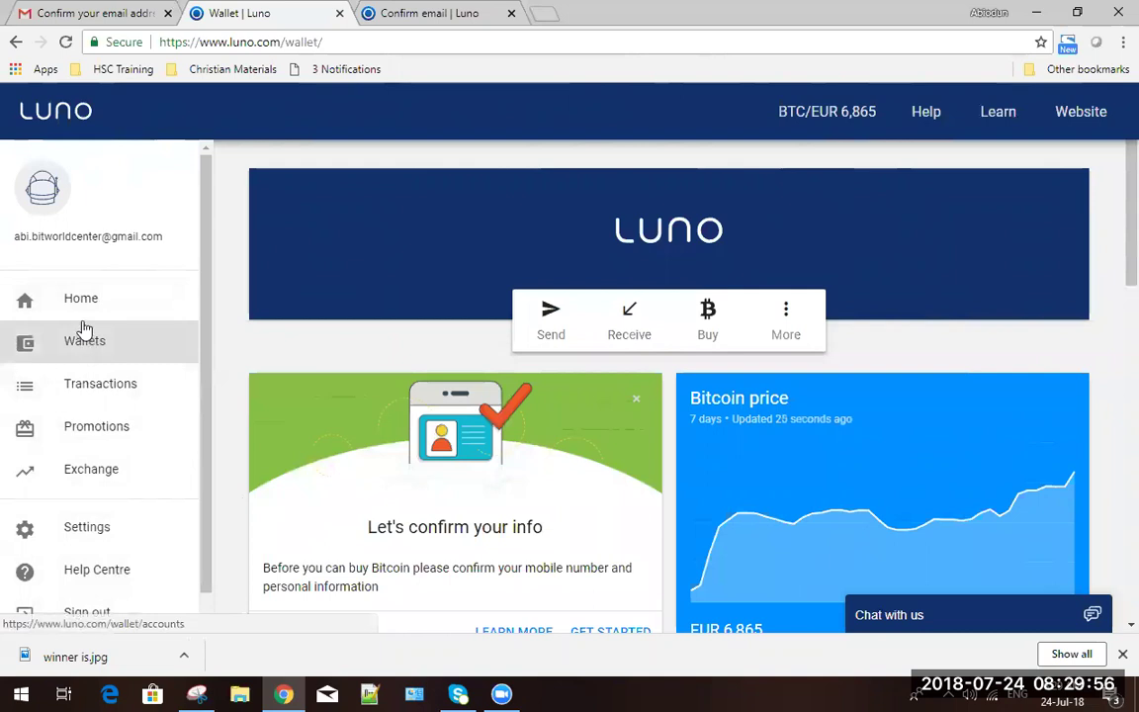
left_click(84, 299)
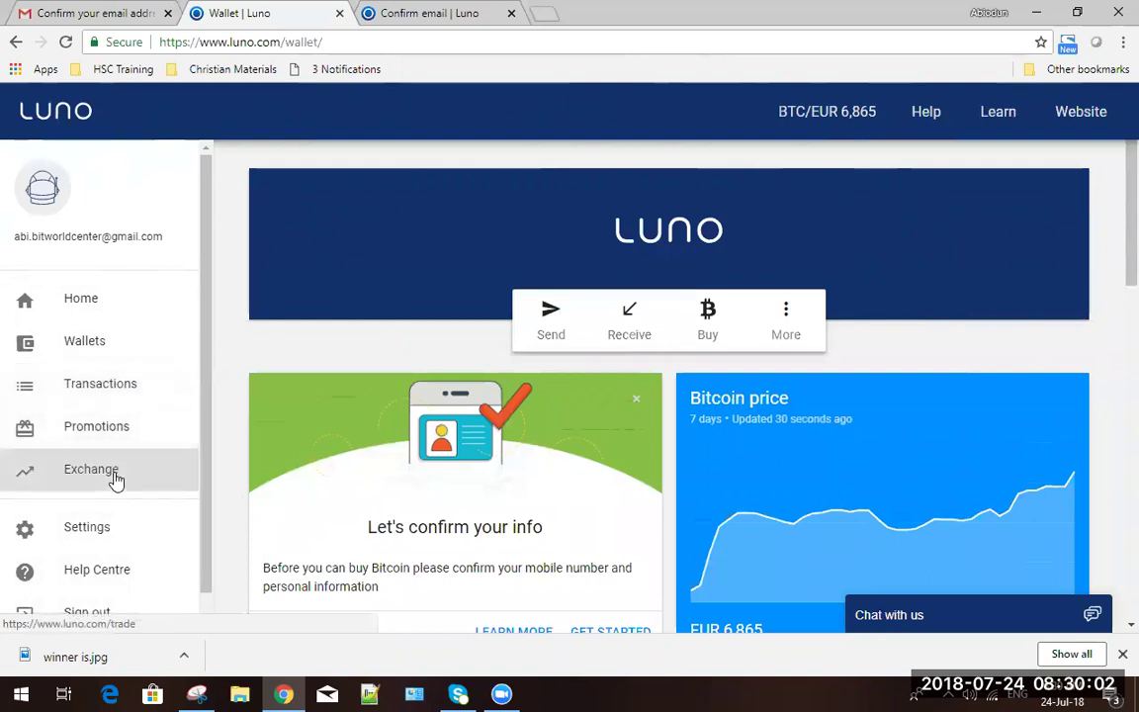
left_click(87, 531)
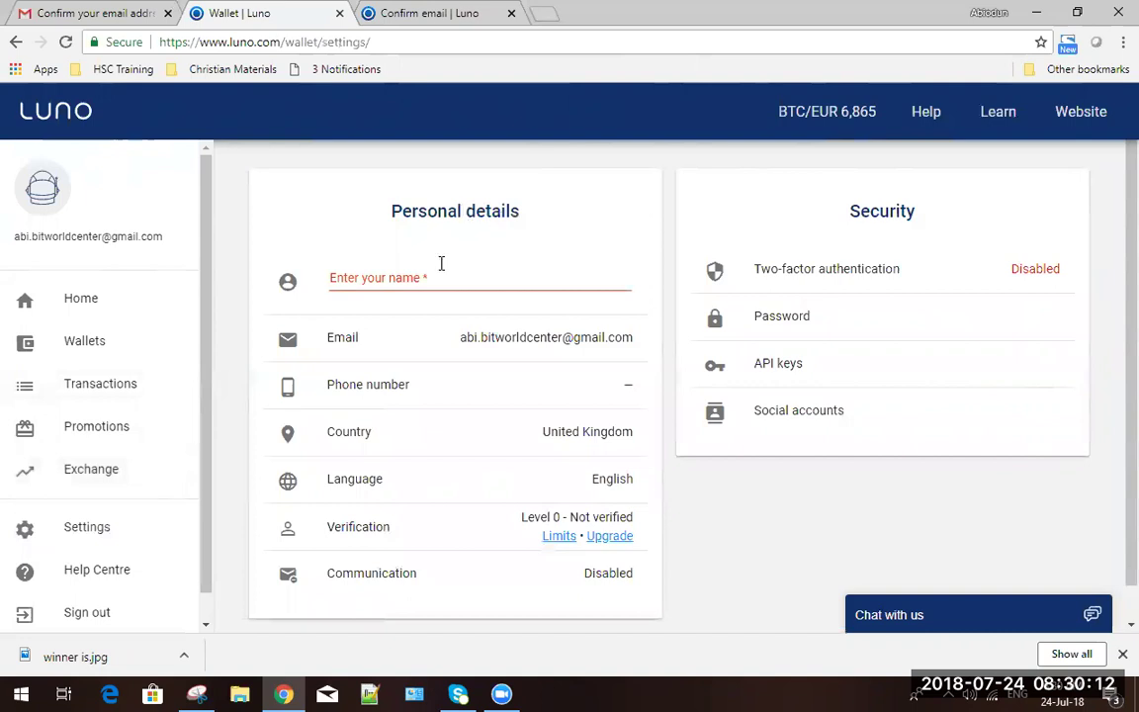
- Enter the account holder's full name in the Personal details name field
left_click(376, 288)
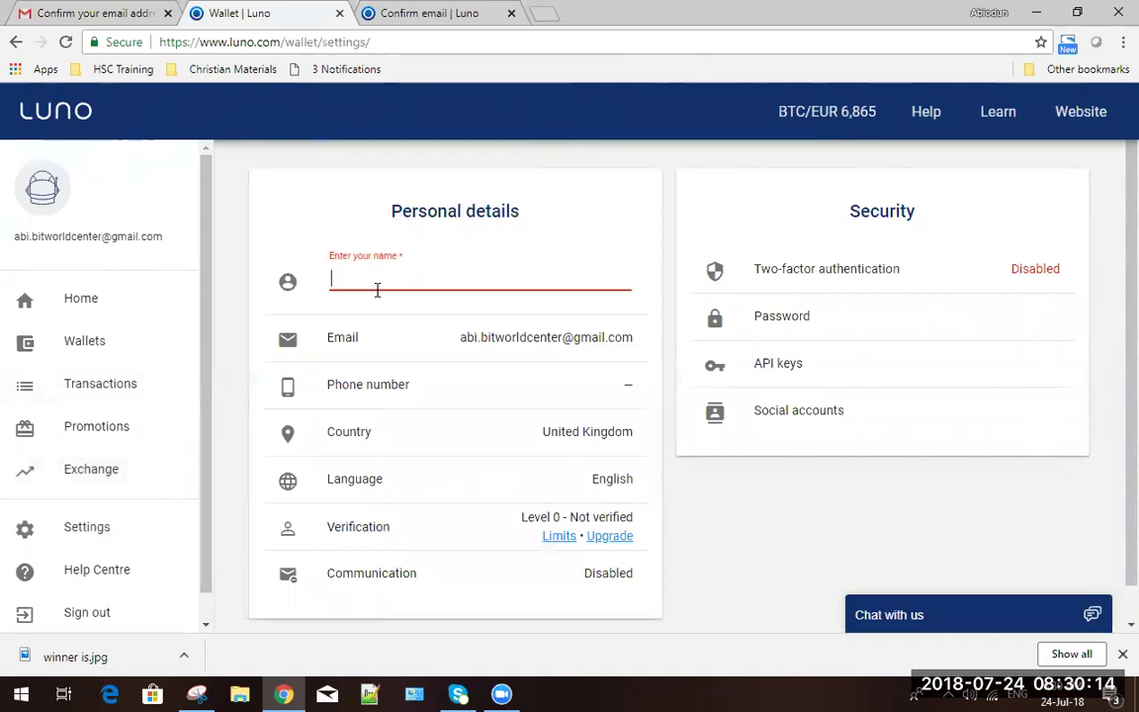
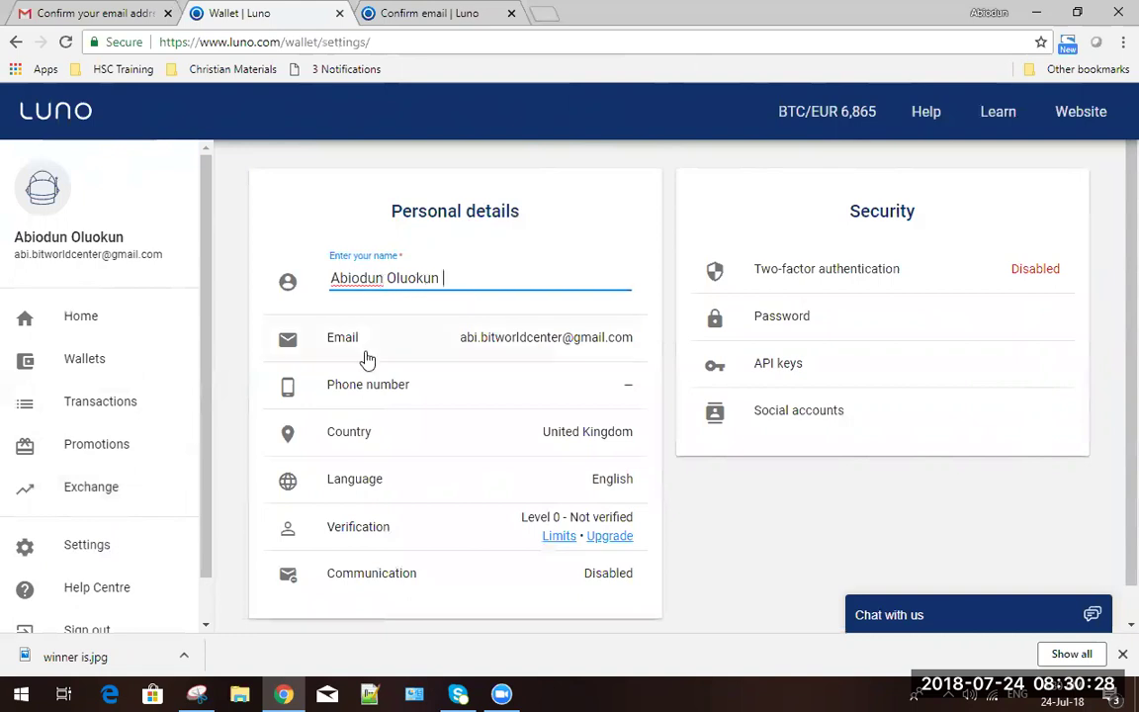
- Add a mobile number from the saved suggestion, drop its leading zero, and submit it
left_click(440, 396)
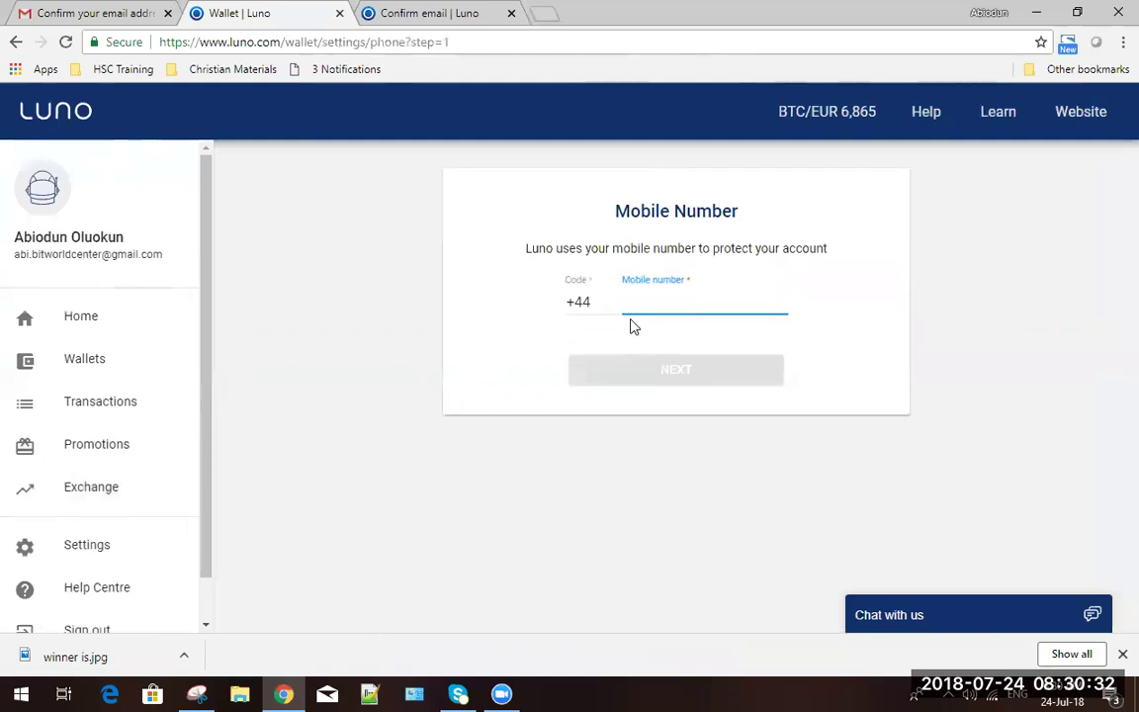
type("079")
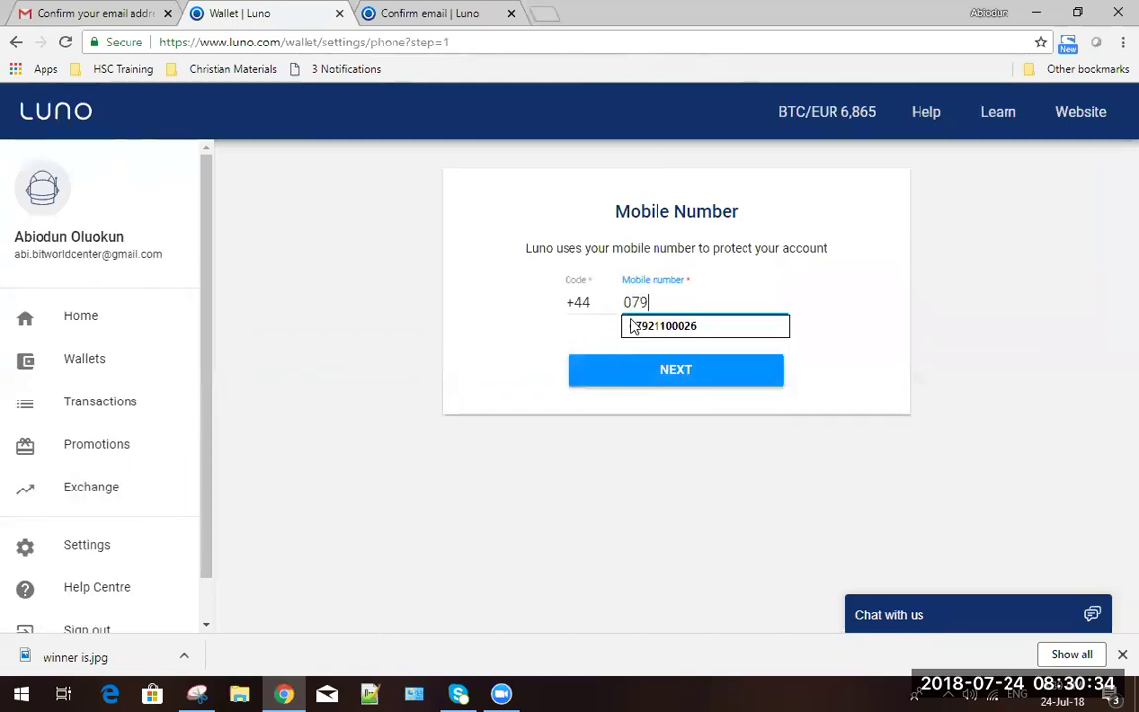
left_click(643, 327)
left_click(630, 301)
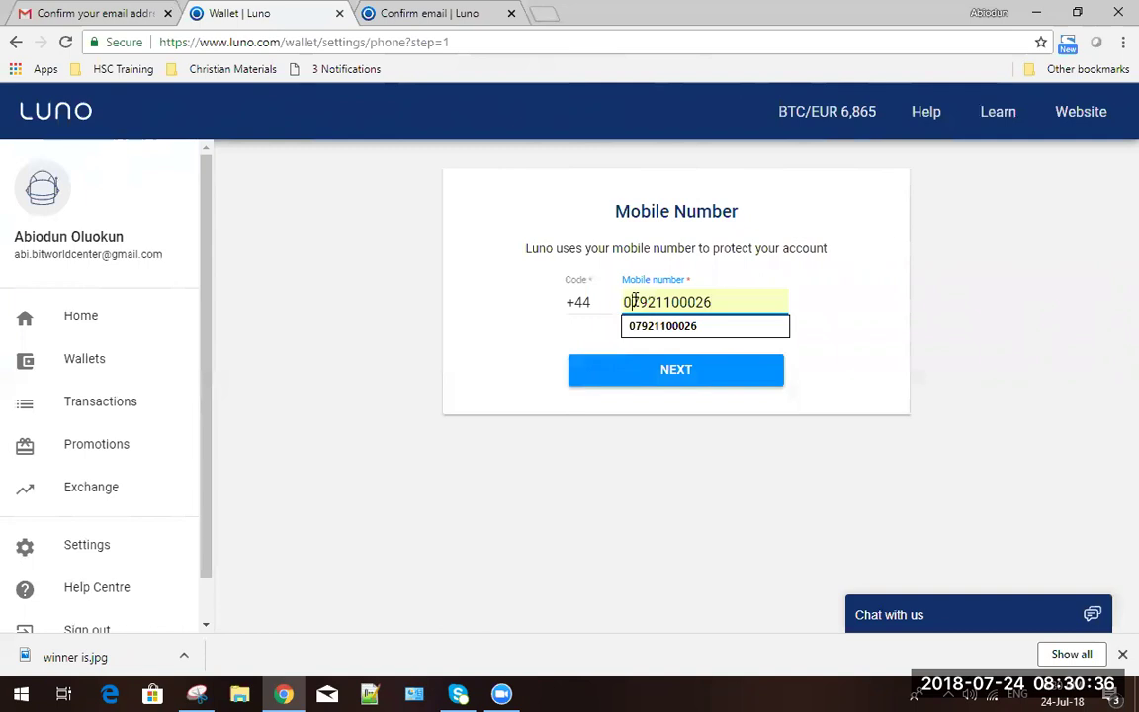
key("BackSpace")
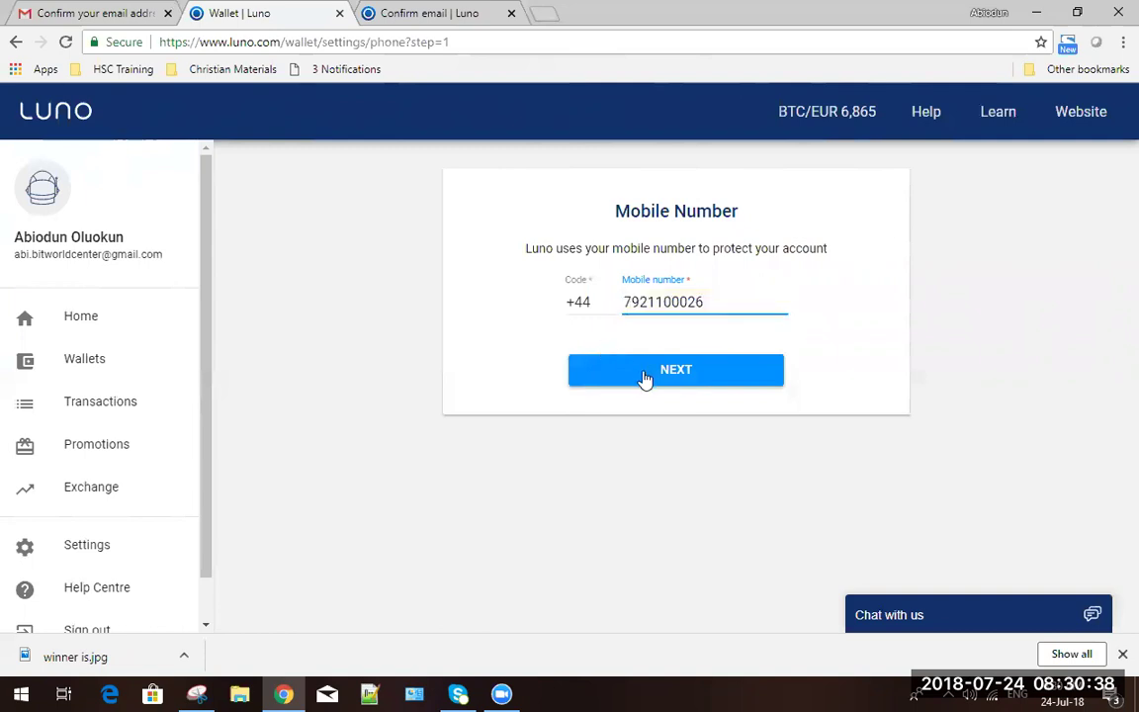
left_click(642, 378)
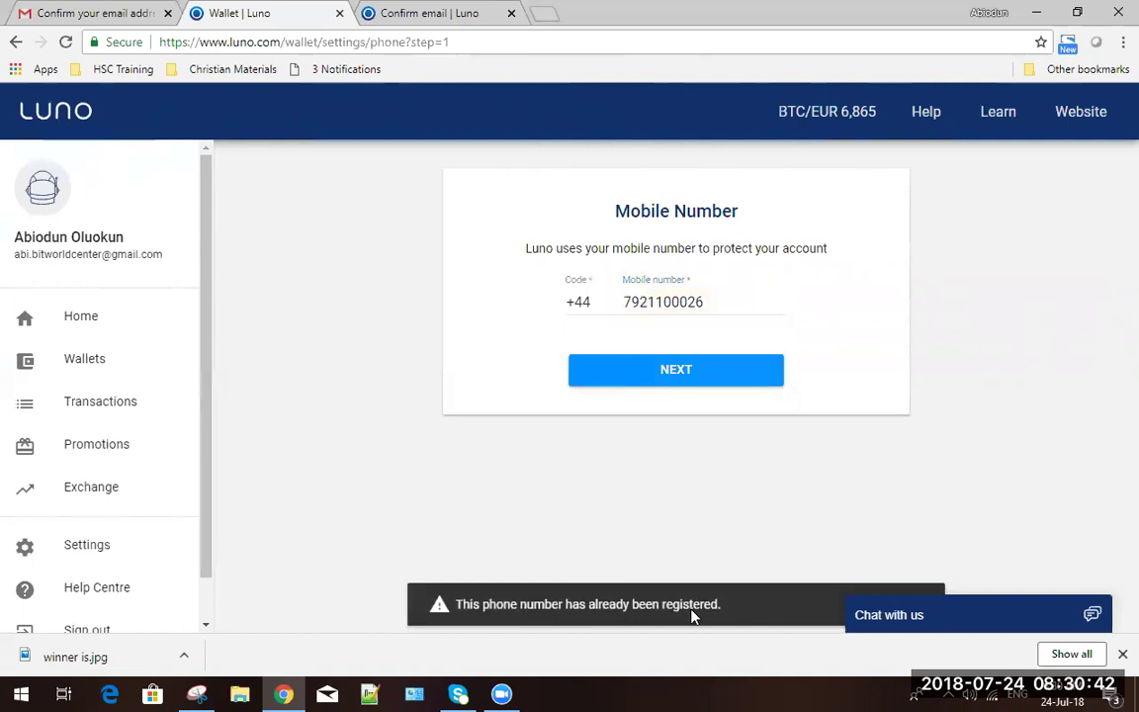
- Delete the mobile number and any retyped digits, leaving the number field empty
left_click(705, 301)
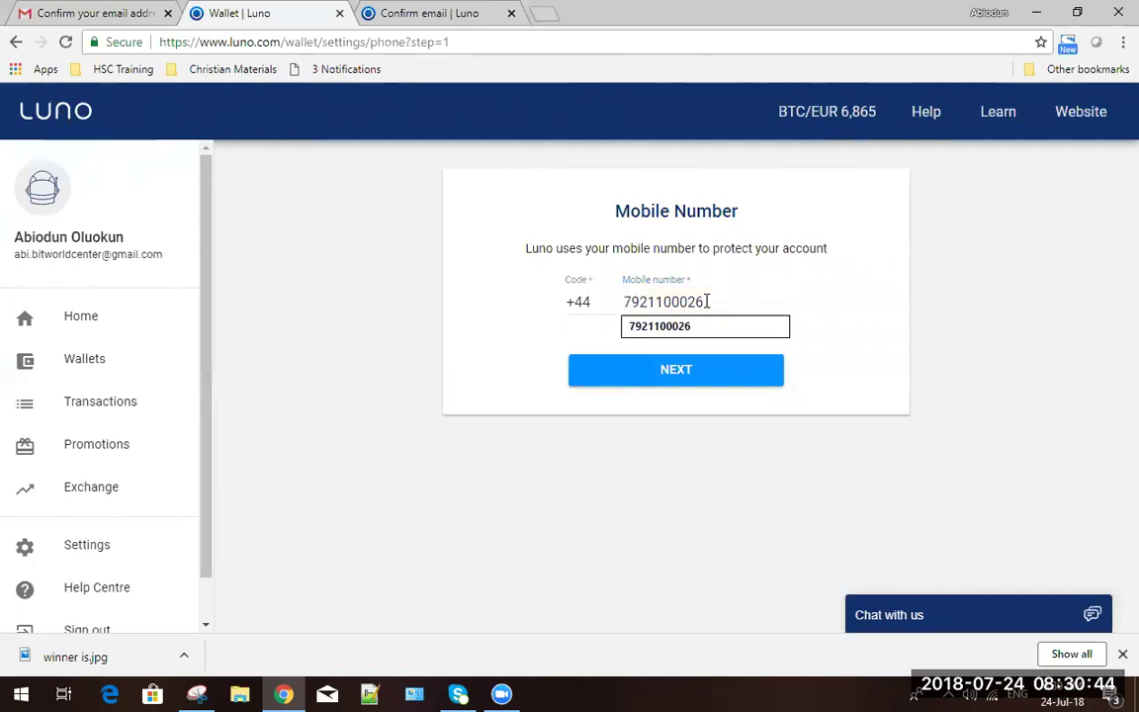
left_click_drag(705, 301, 626, 309)
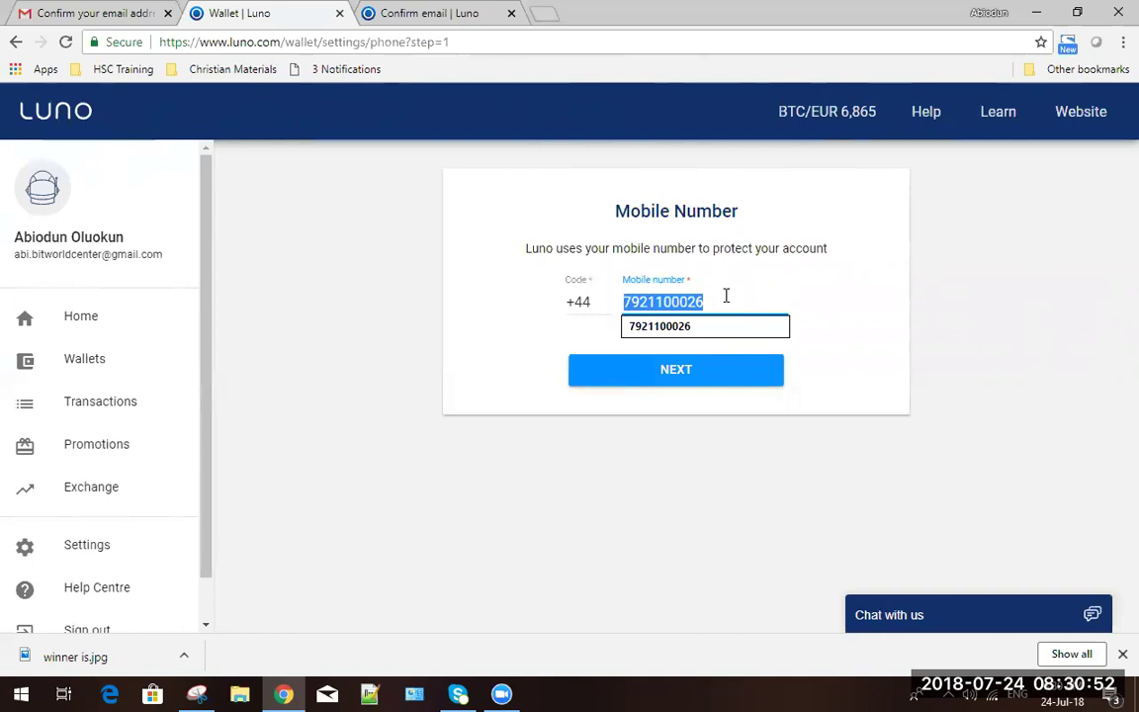
key("BackSpace")
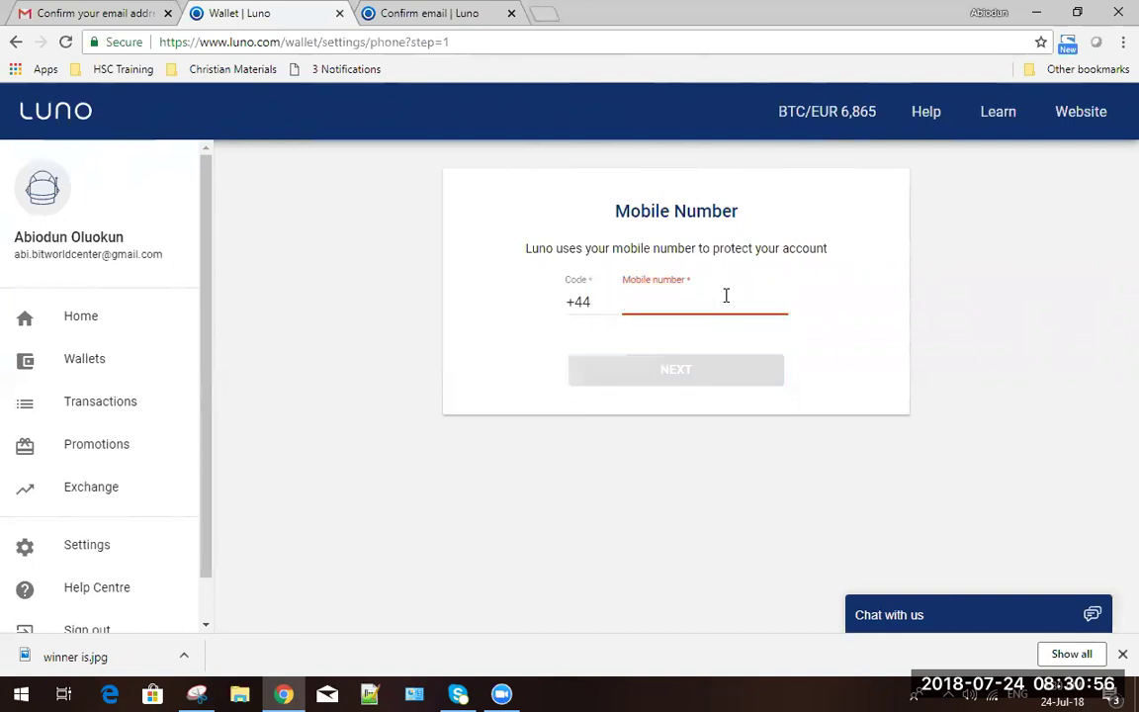
type("7")
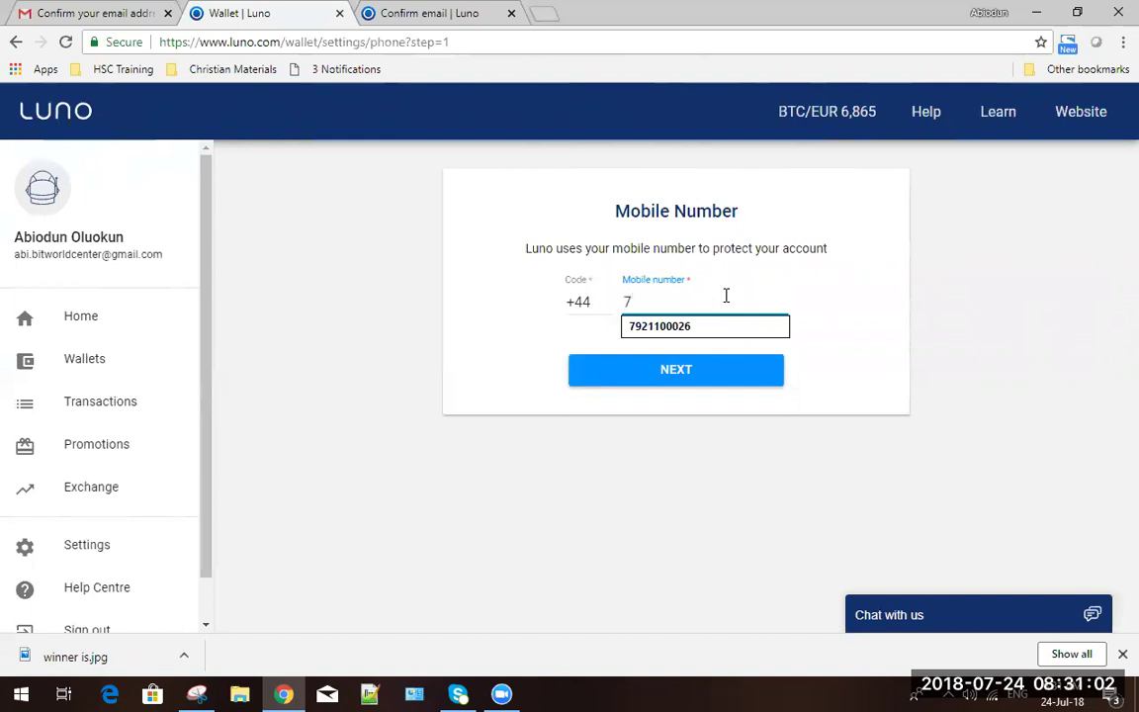
key("BackSpace")
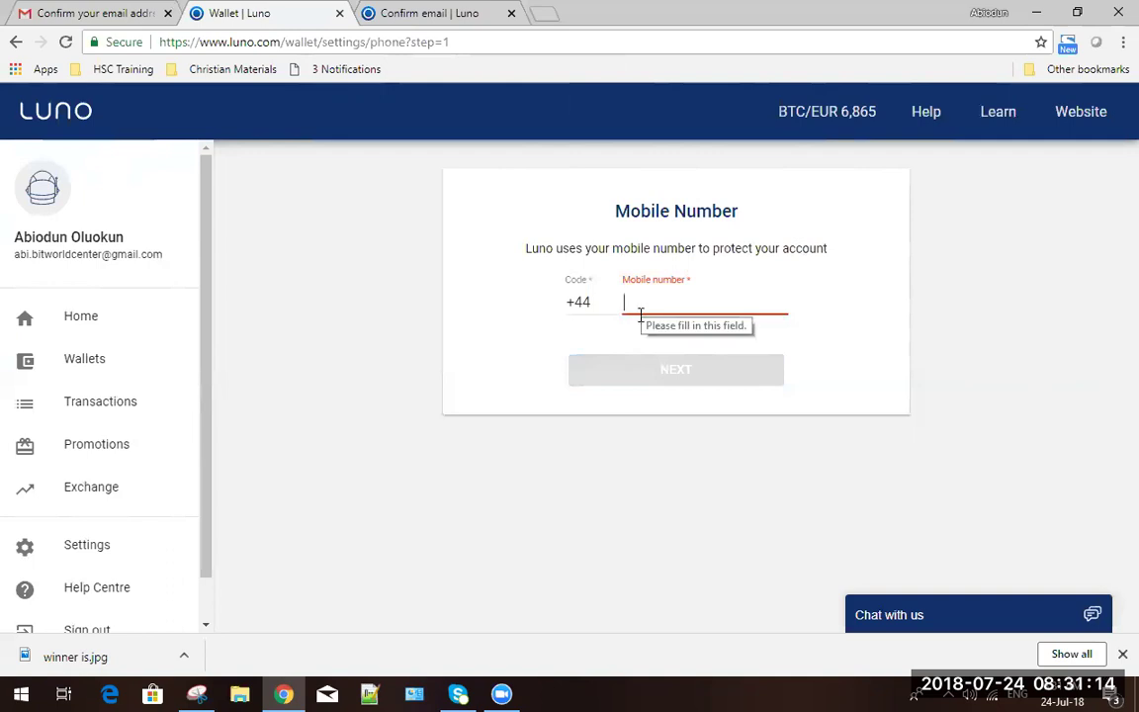
type("02")
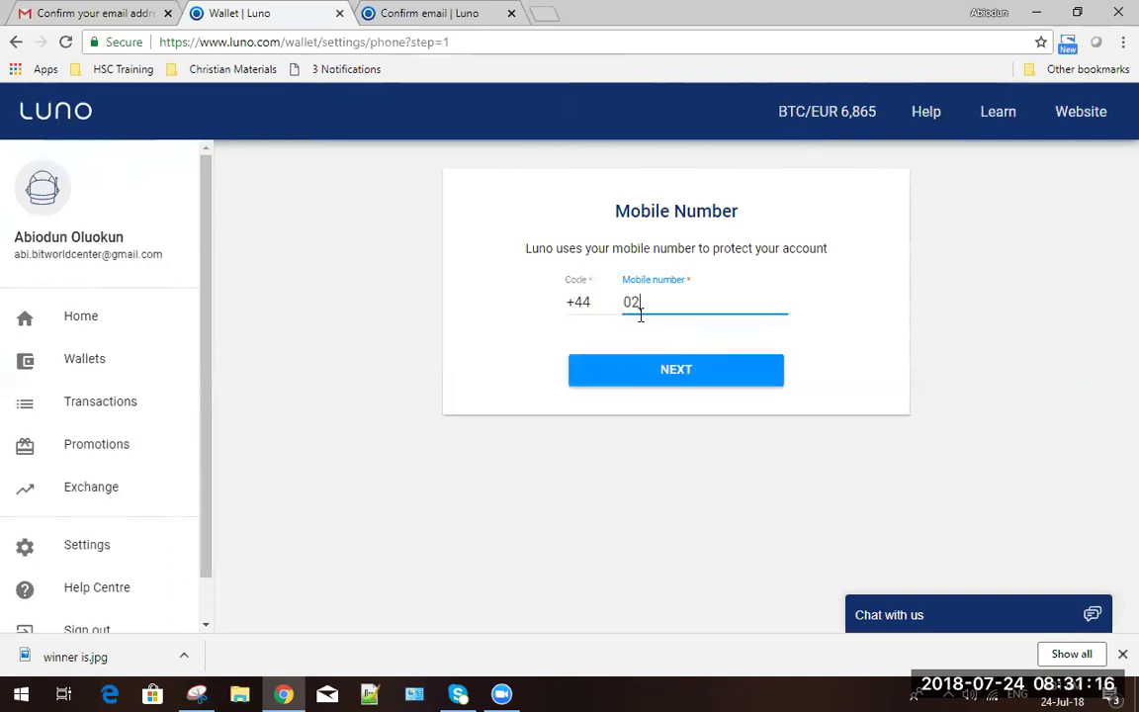
key("BackSpace")
key("BackSpace")
key("BackSpace")
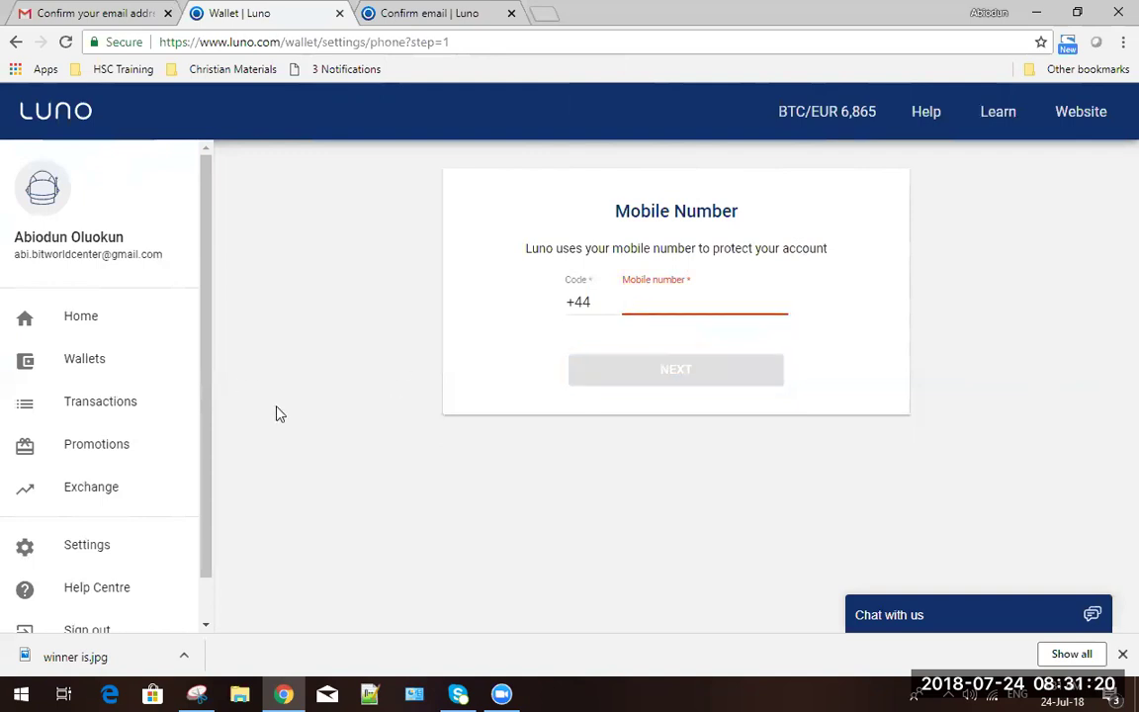
- Go to Settings from the left sidebar to see personal details and security options
left_click(111, 550)
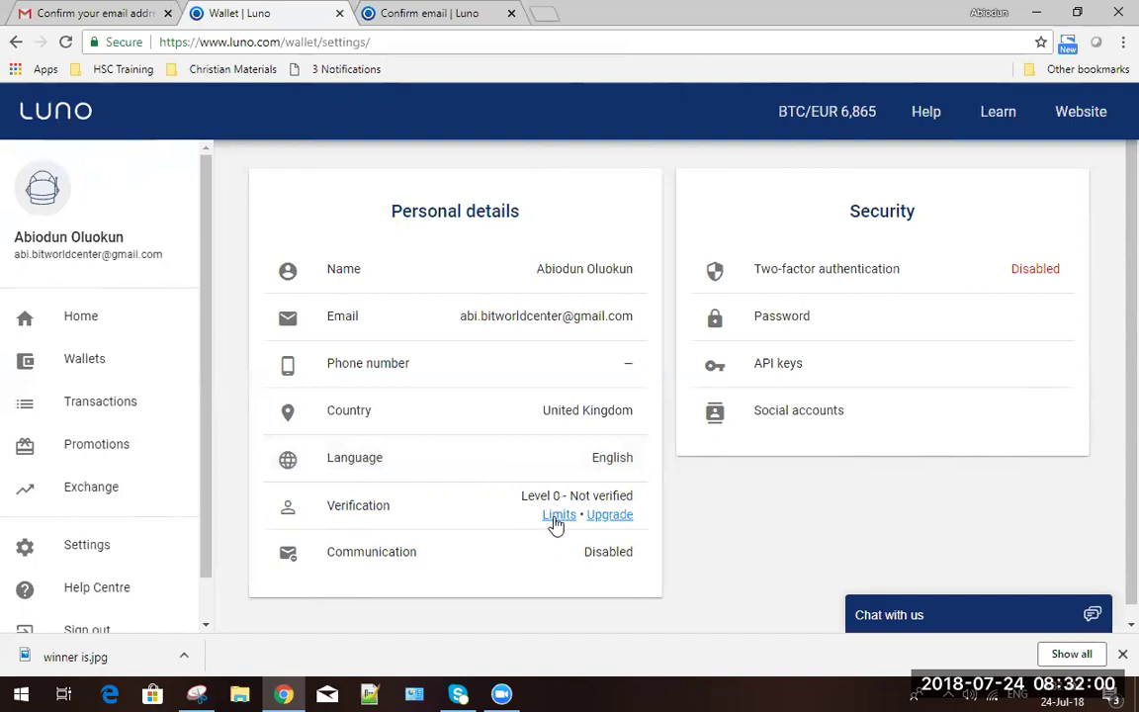
- Start the verification upgrade, pass the three intro cards to the mobile number field, then return to Settings
left_click(609, 516)
scroll(655, 480, "down", 1)
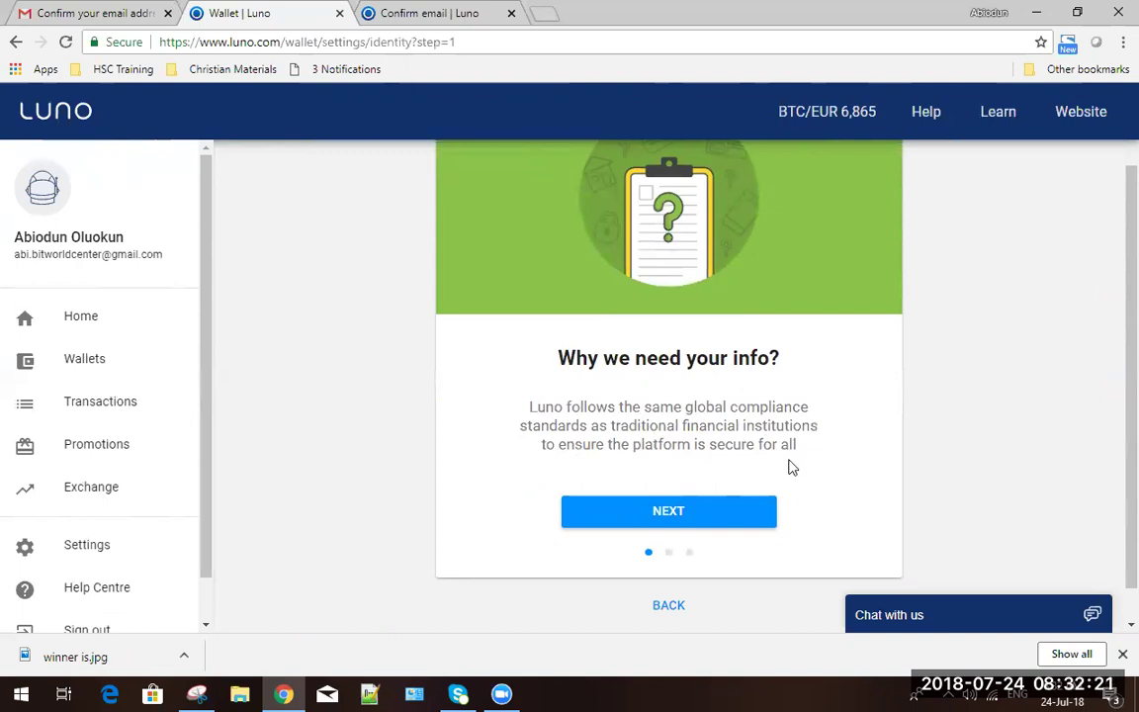
left_click(714, 513)
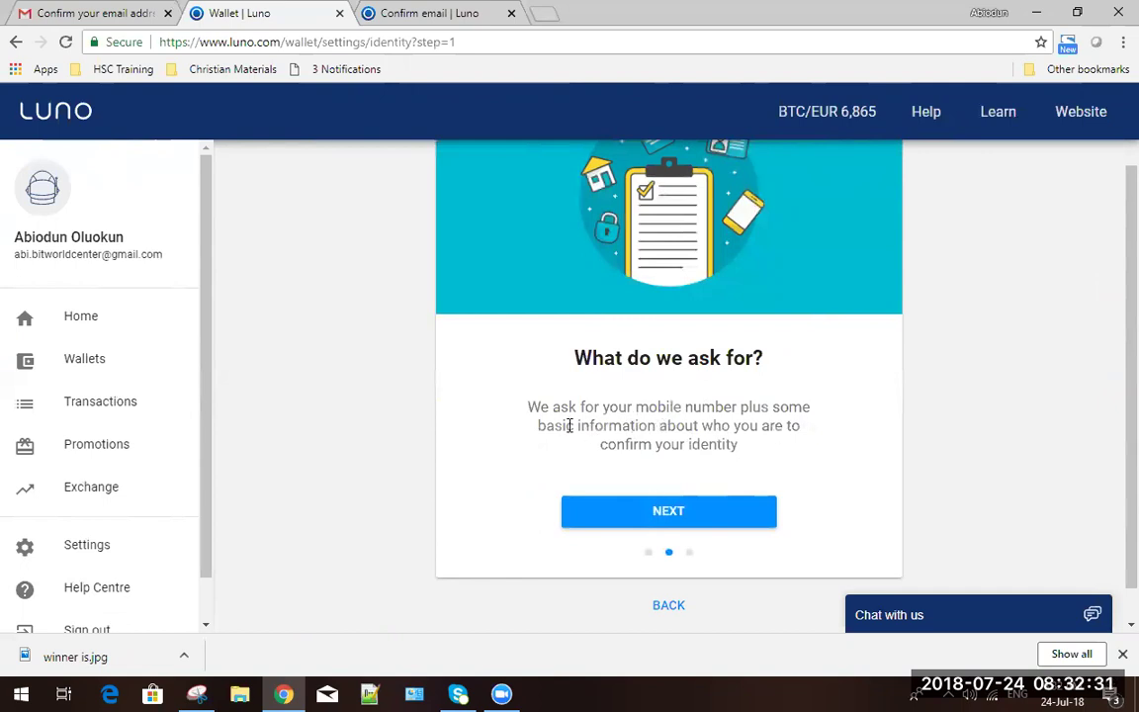
left_click(671, 522)
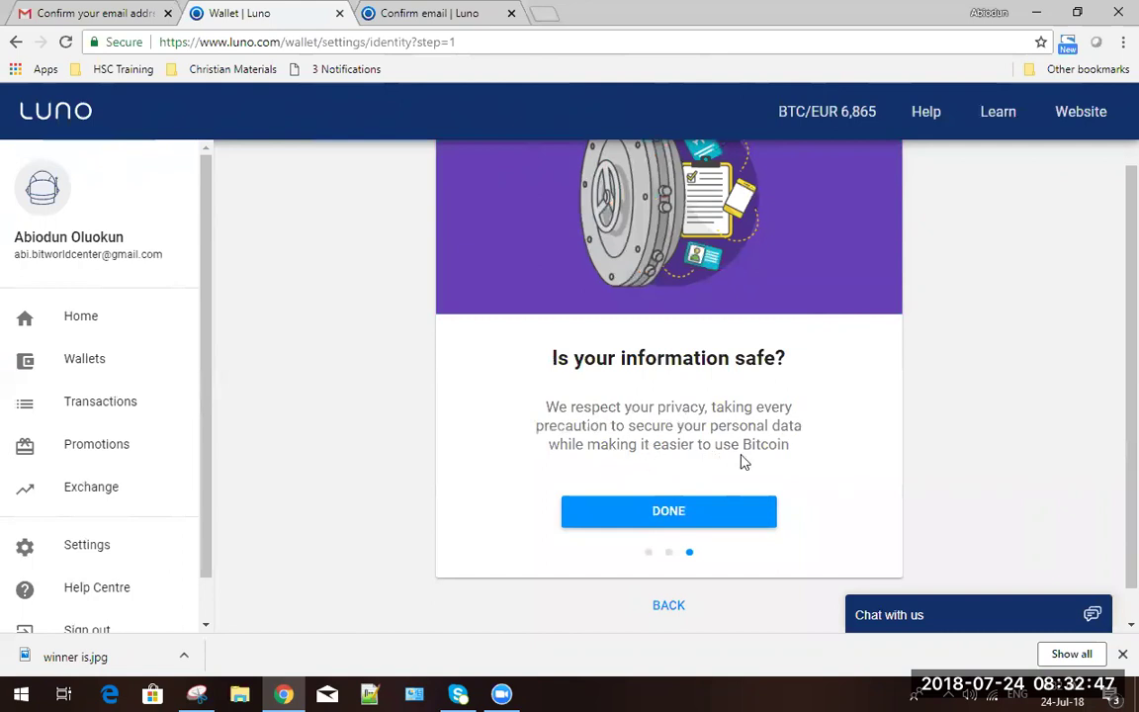
left_click(685, 513)
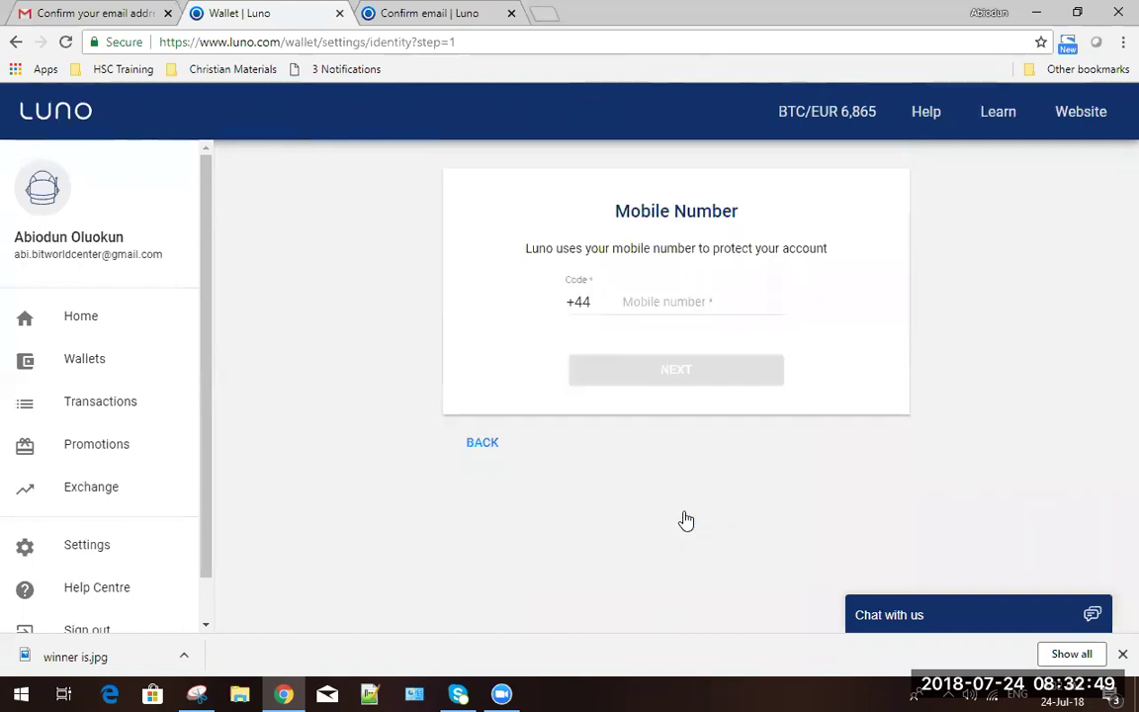
left_click(632, 297)
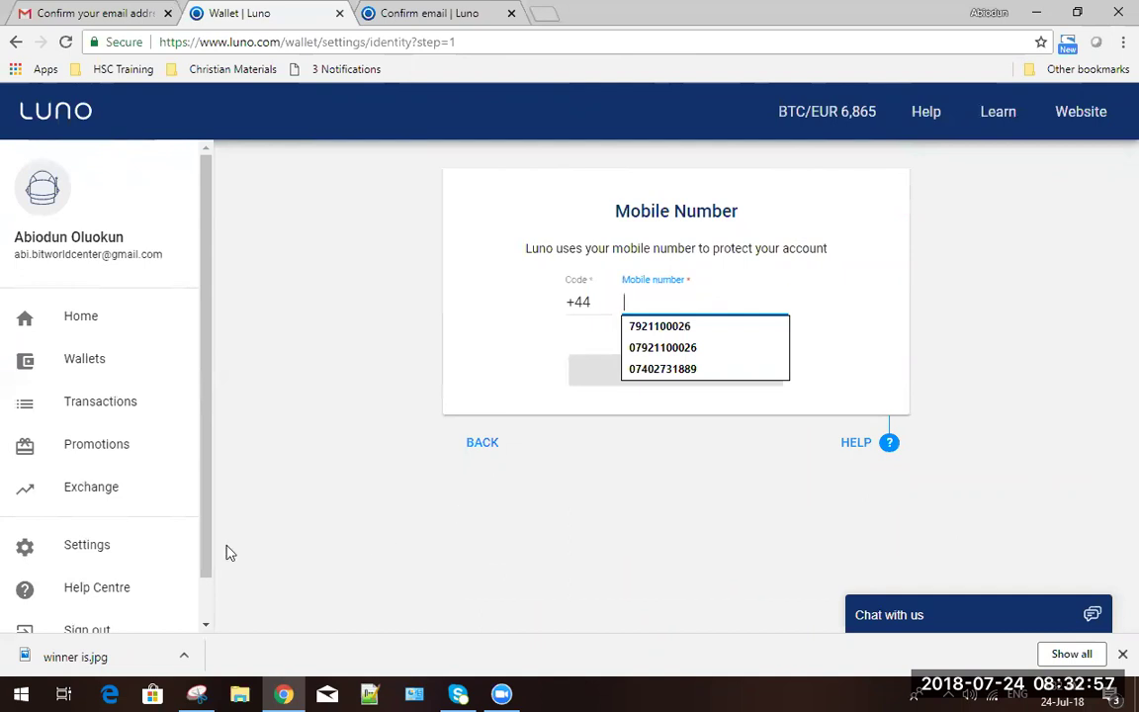
left_click(103, 552)
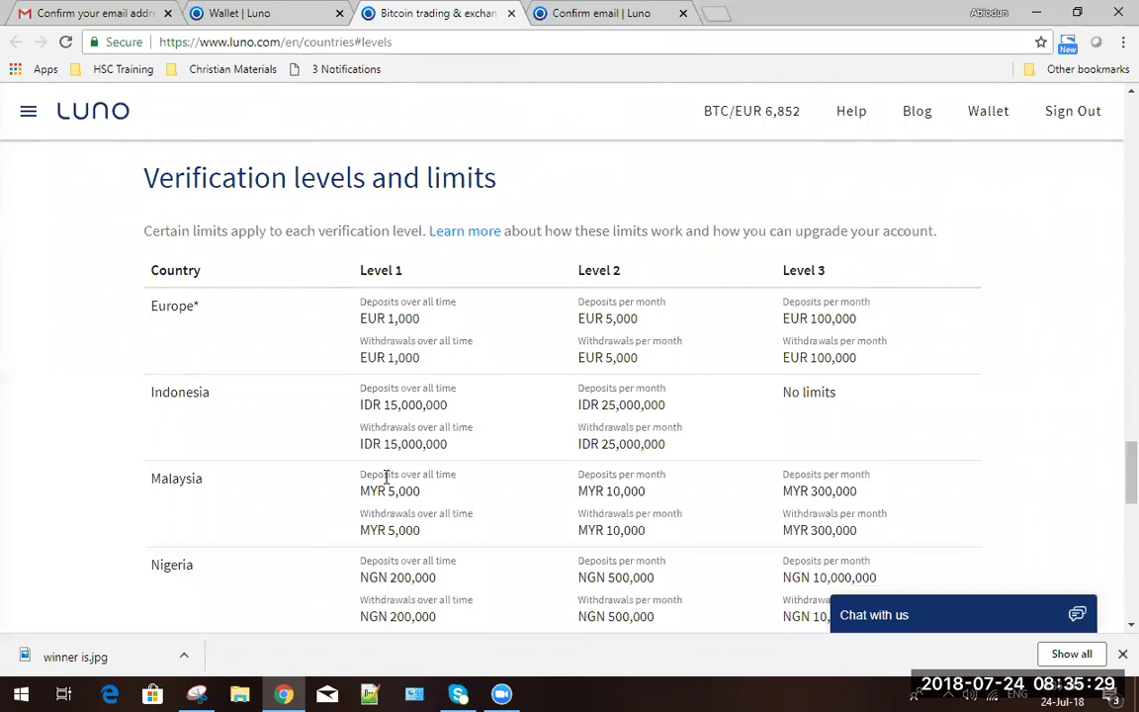
scroll(387, 478, "down", 3)
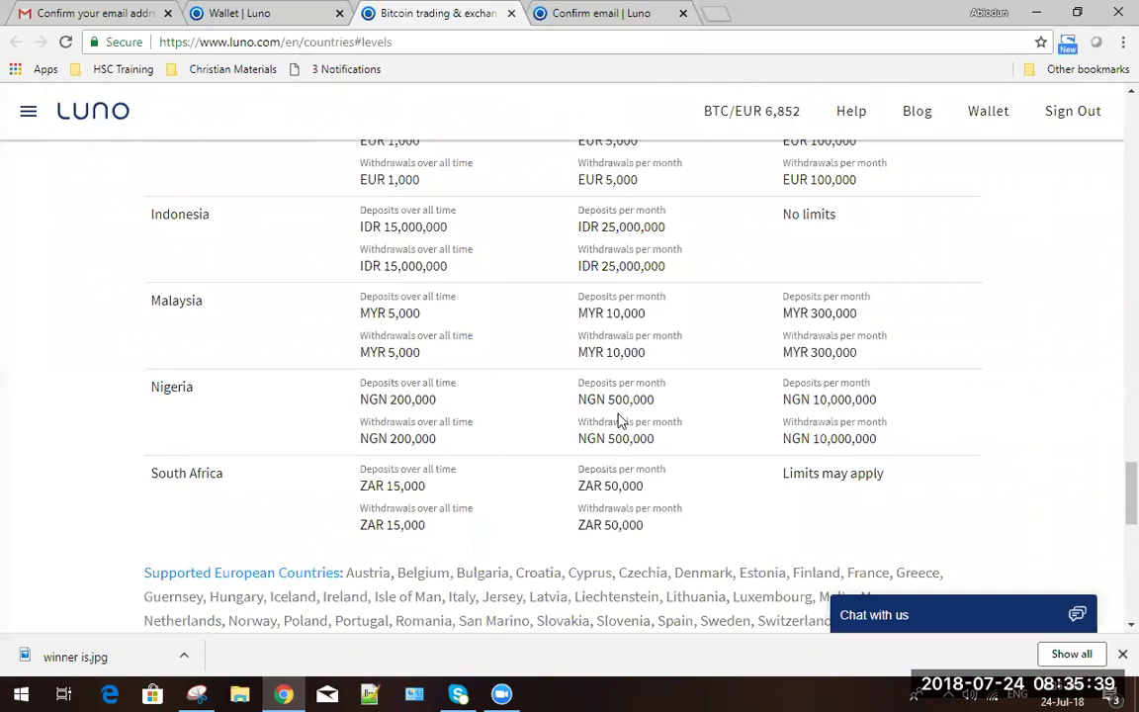
scroll(445, 435, "up", 2)
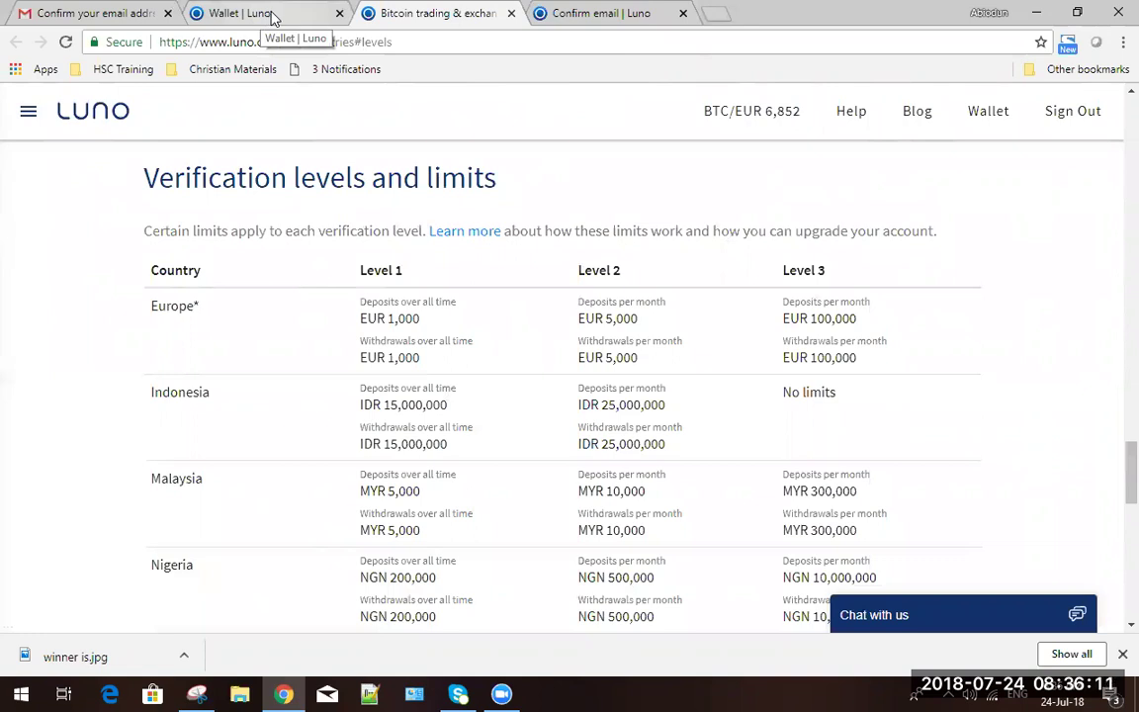
left_click(272, 15)
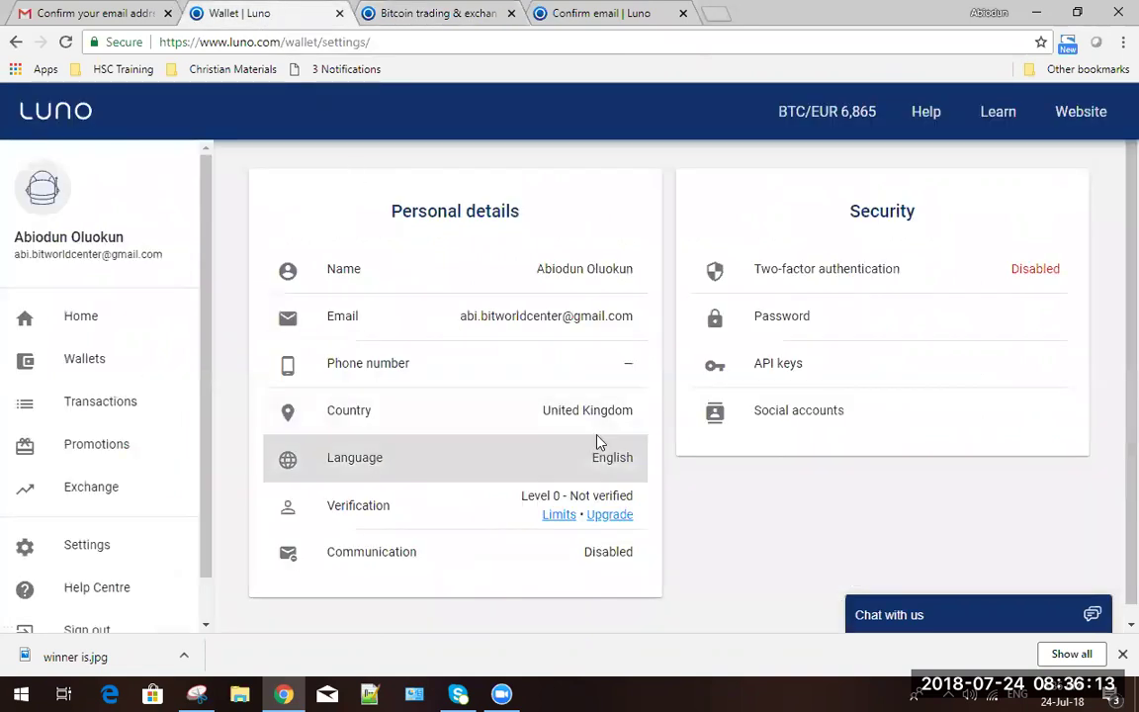
left_click(83, 324)
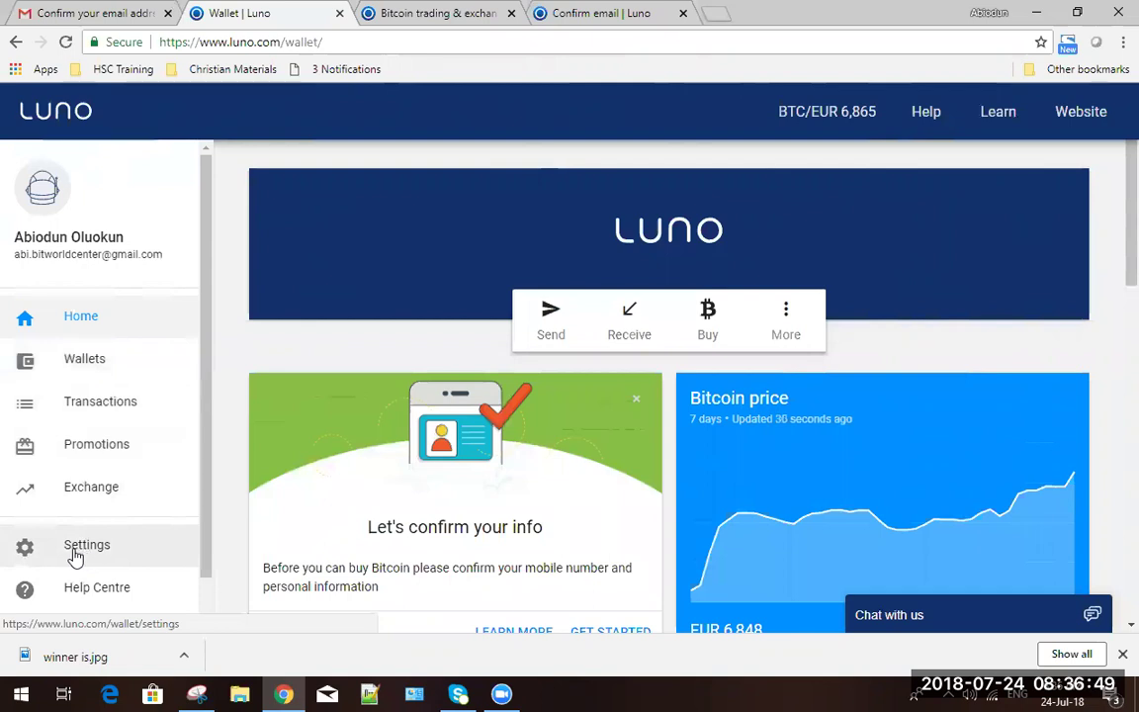
- Open Wallets to view the BTC wallet with its BTC 0.00 balance
left_click(102, 361)
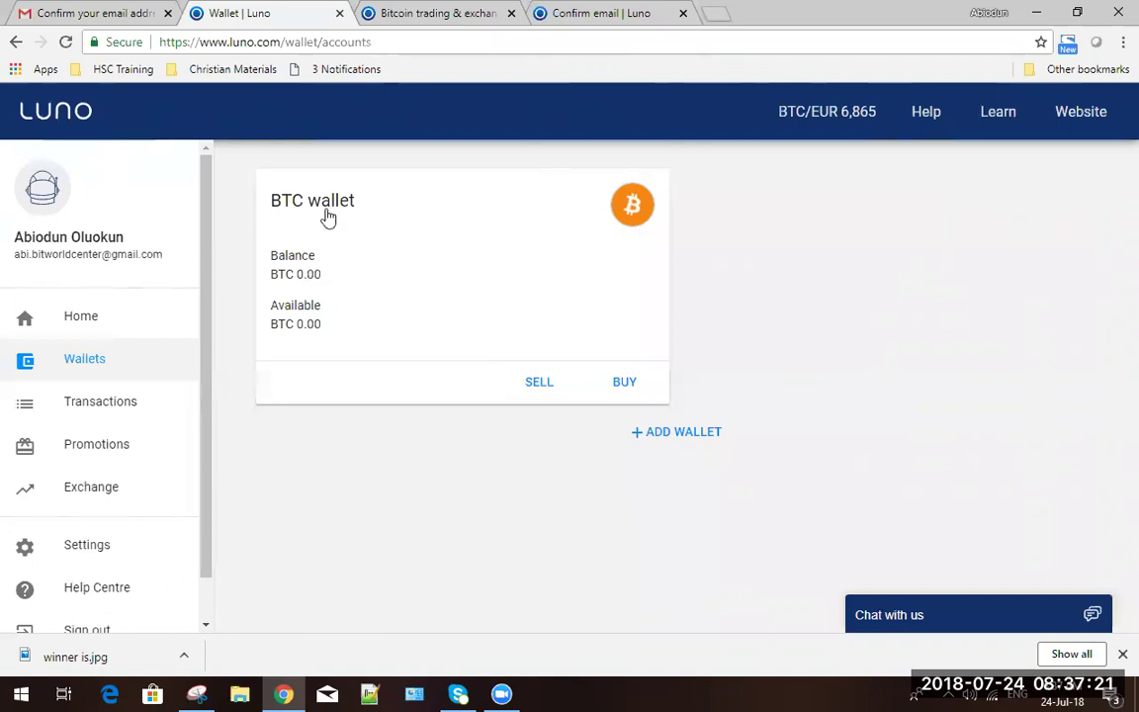
- Choose BUY on the BTC wallet card, reaching the 'Almost There!' identity verification page
left_click(624, 388)
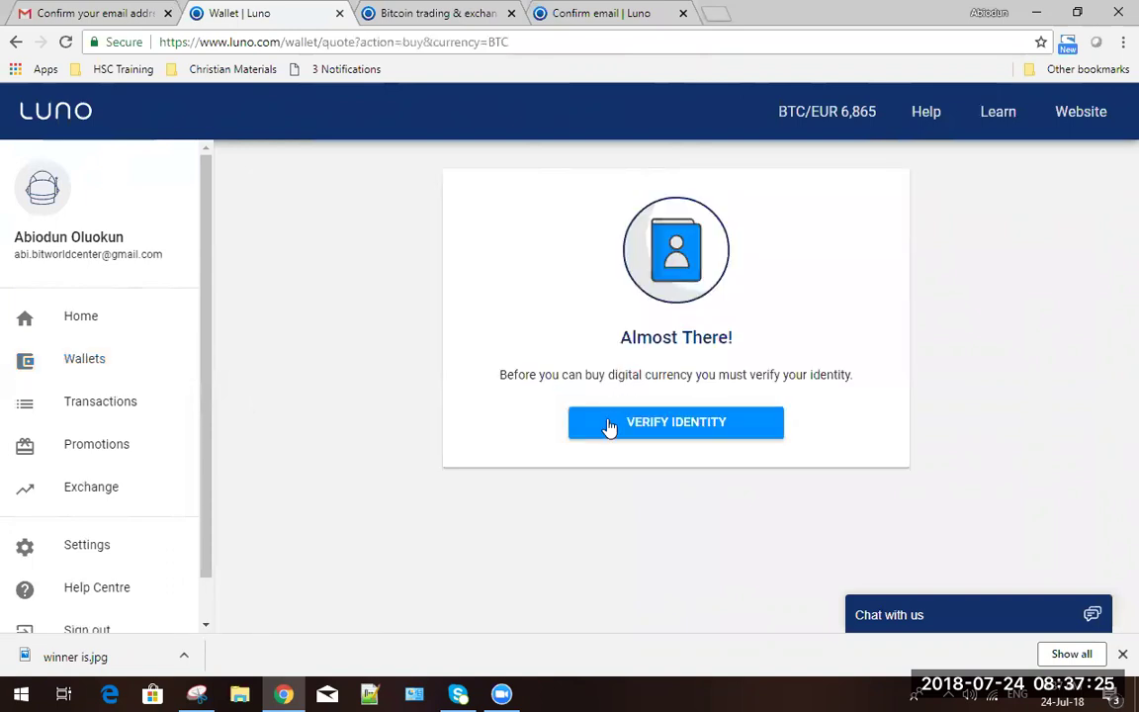